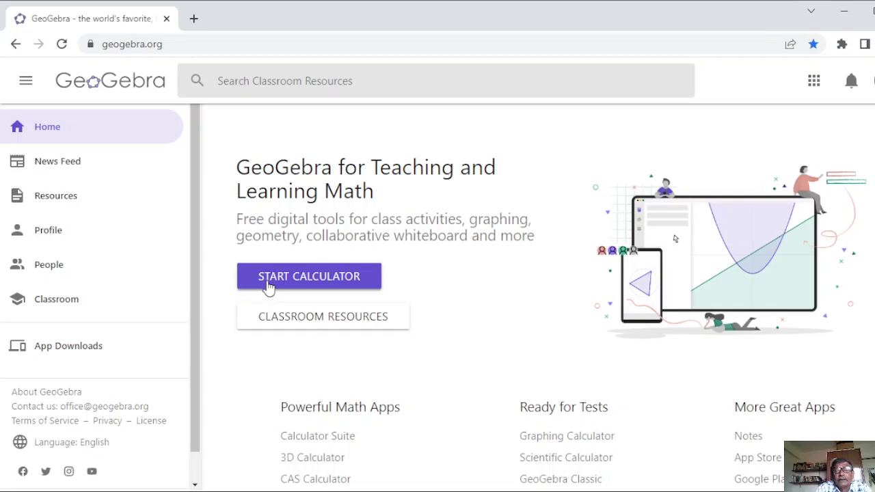
Start a blank graphing calculator in a new tab, ready for an Algebra entry.
{"action": "left_click", "coordinate": [268, 287]}
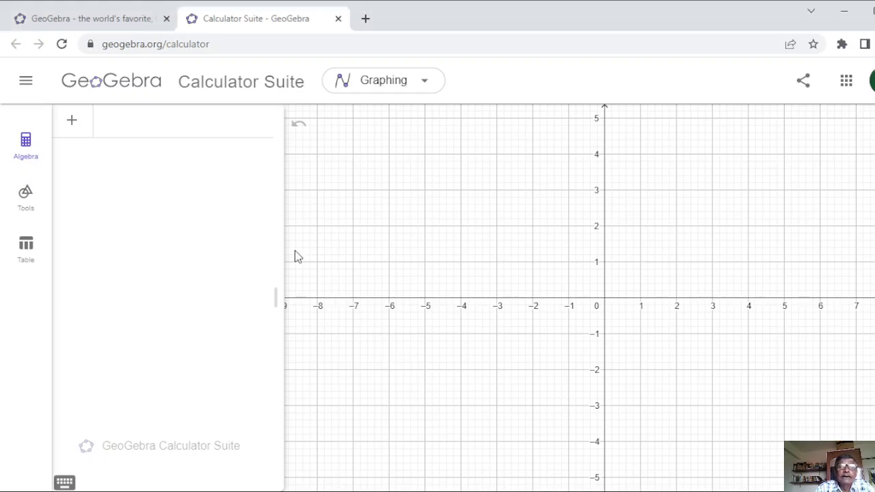
{"action": "left_click", "coordinate": [108, 136]}
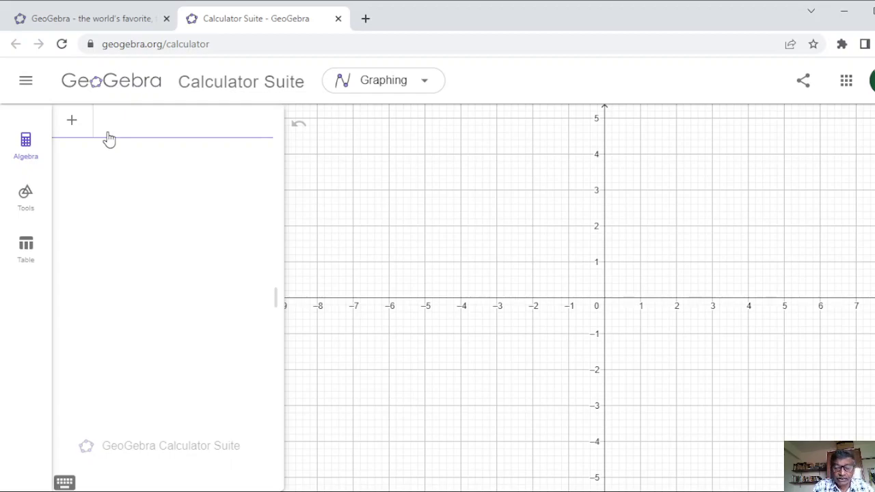
Enter Circle((2, 0), 1) to create circle c of radius 1 centred at (2, 0).
{"action": "type", "text": "Ci"}
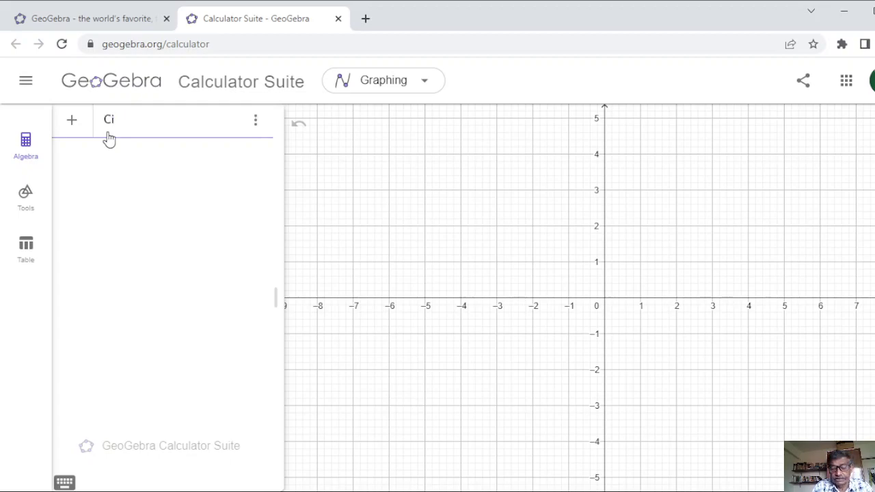
{"action": "type", "text": "rcle"}
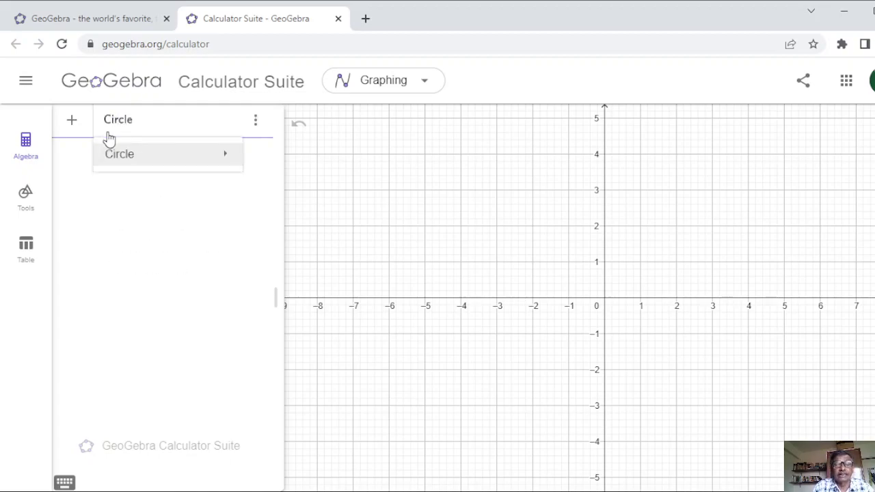
{"action": "type", "text": "("}
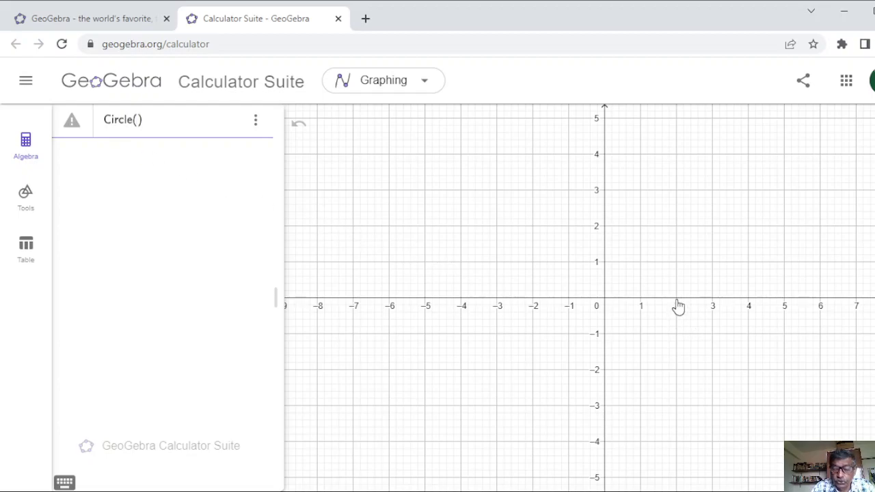
{"action": "type", "text": "(2, "}
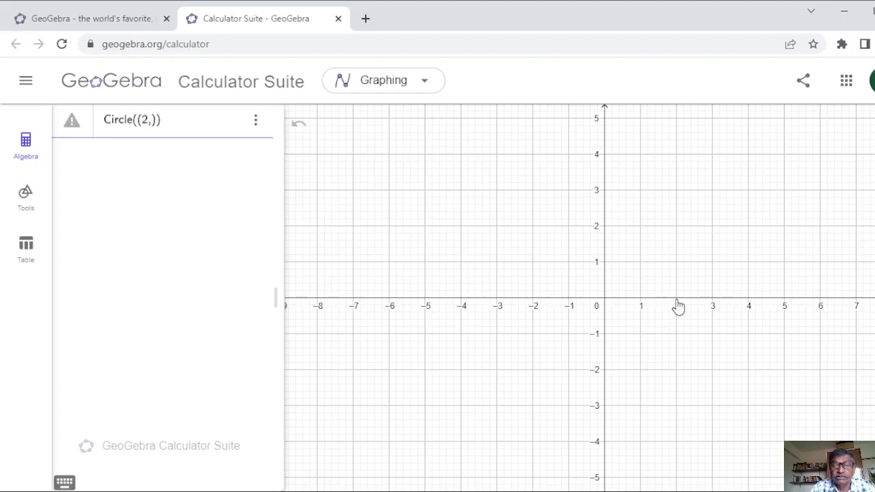
{"action": "type", "text": "0"}
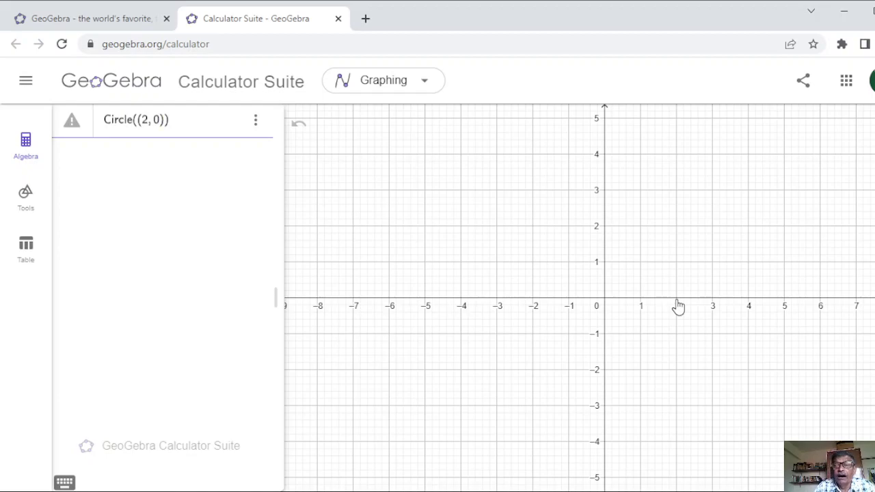
{"action": "type", "text": ")"}
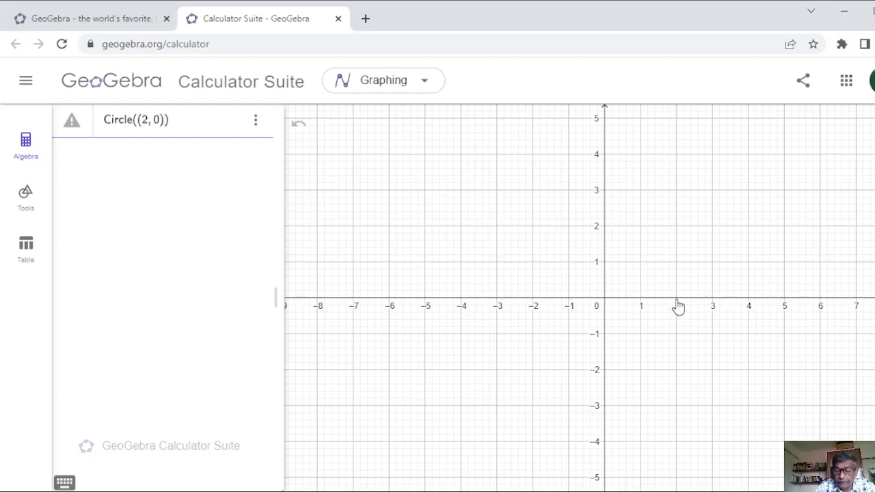
{"action": "type", "text": ", "}
{"action": "type", "text": "1"}
{"action": "key", "text": "Return"}
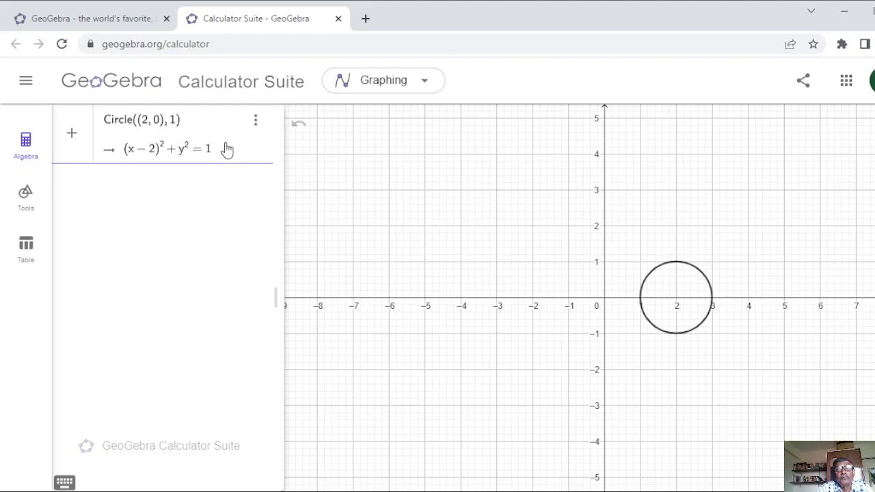
{"action": "left_click", "coordinate": [227, 150]}
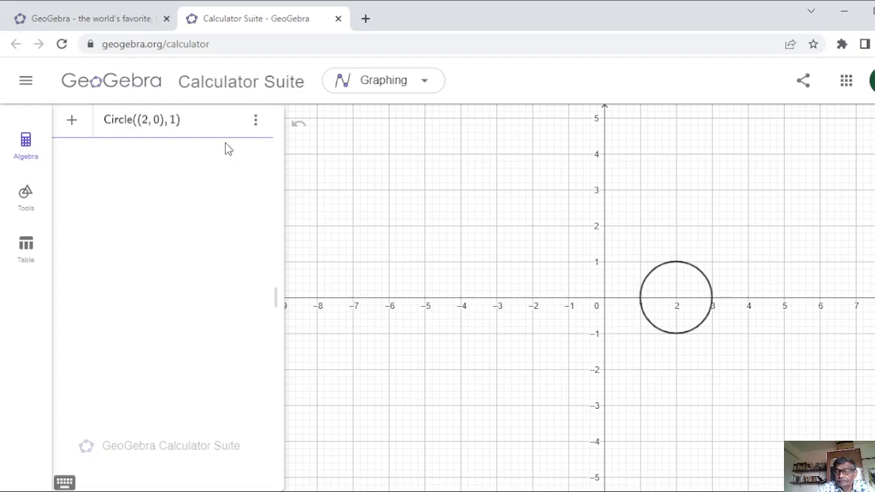
{"action": "key", "text": "Return"}
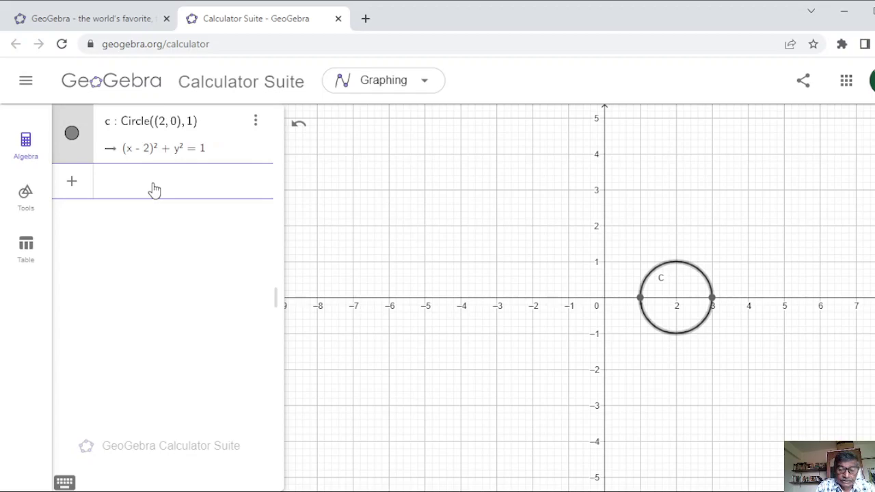
Enter Circle((4, 0), 0.5) to add circle d of radius 0.5 at (4, 0).
{"action": "type", "text": "Circ"}
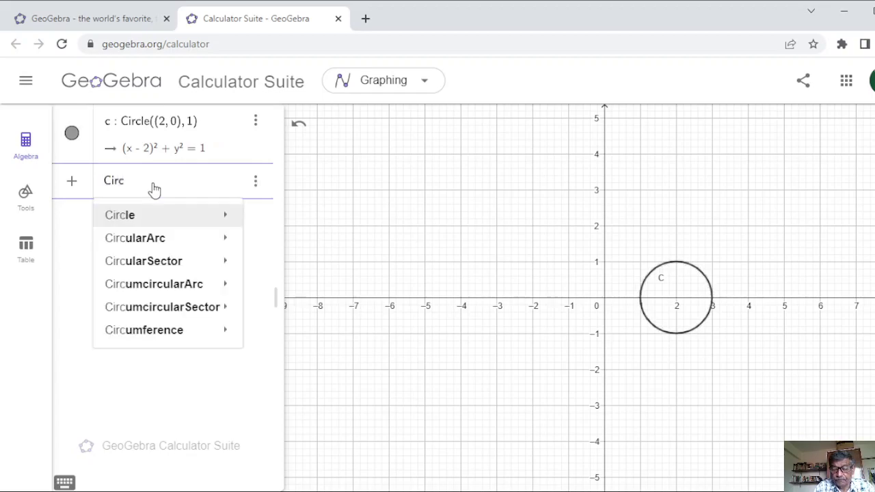
{"action": "type", "text": "le"}
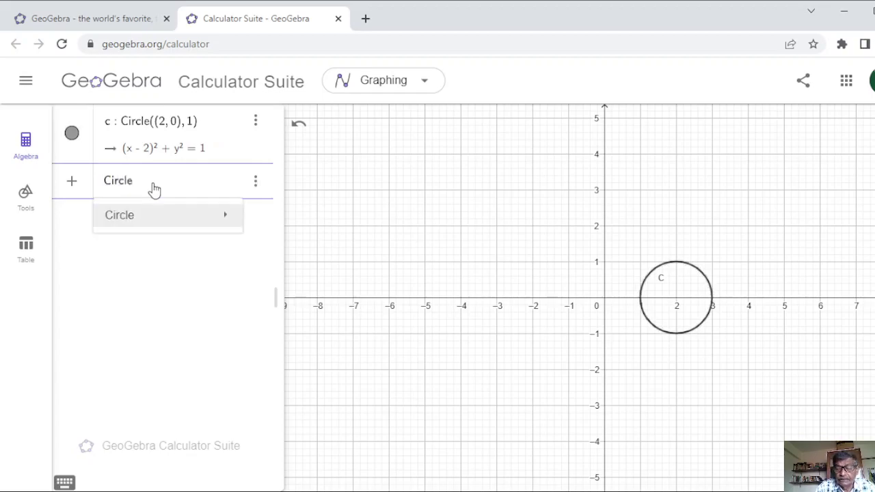
{"action": "type", "text": "("}
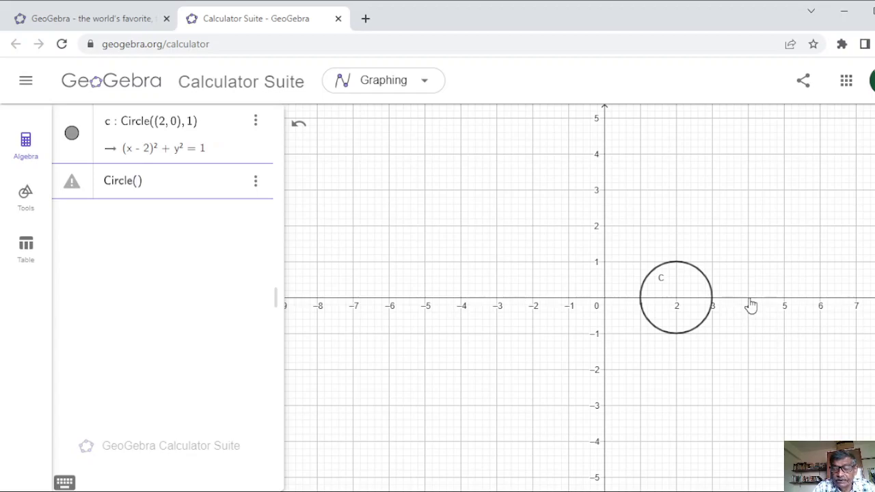
{"action": "type", "text": "(4, "}
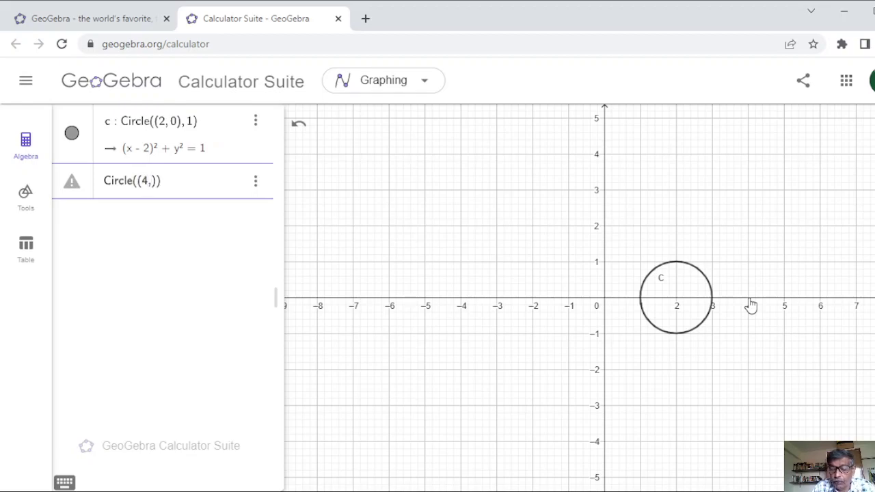
{"action": "type", "text": "0"}
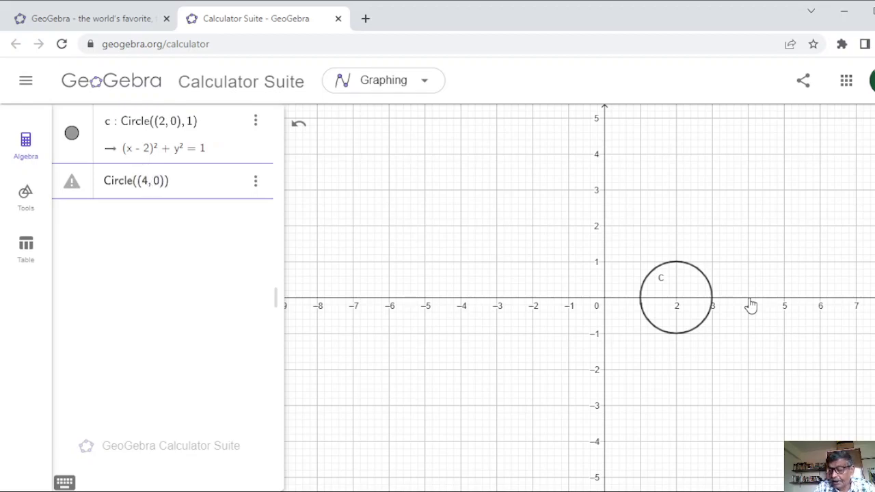
{"action": "type", "text": "), "}
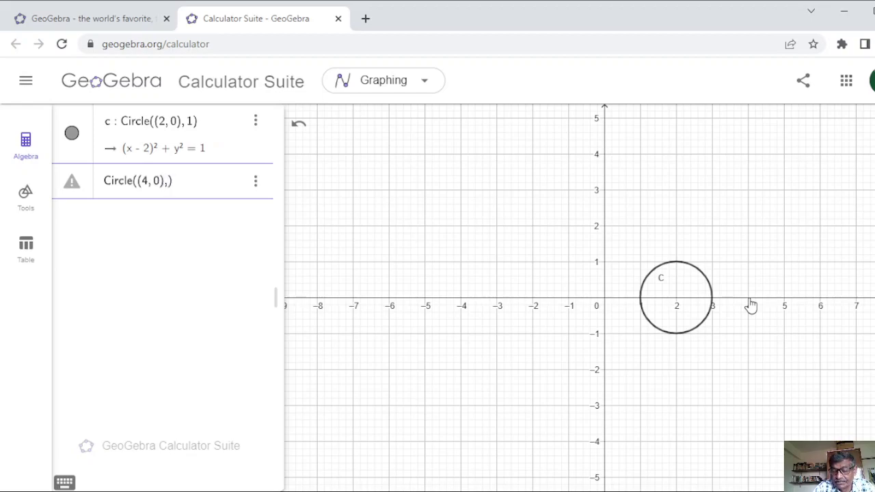
{"action": "type", "text": "0."}
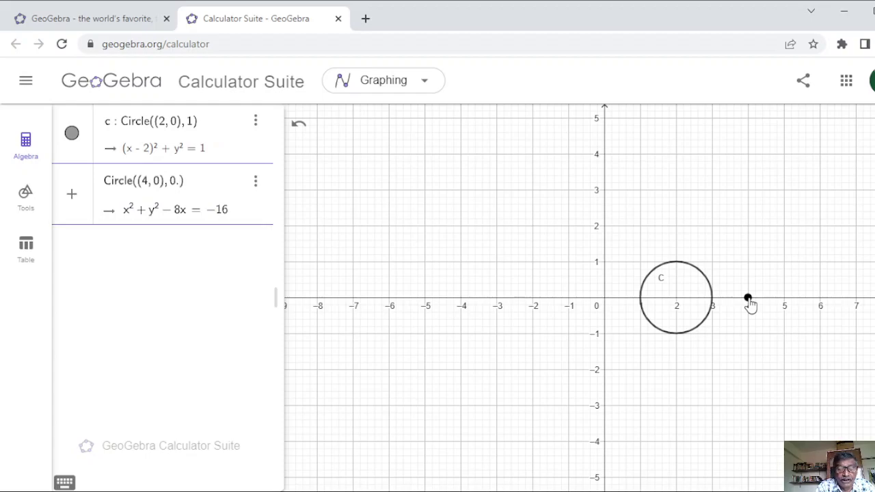
{"action": "type", "text": "5"}
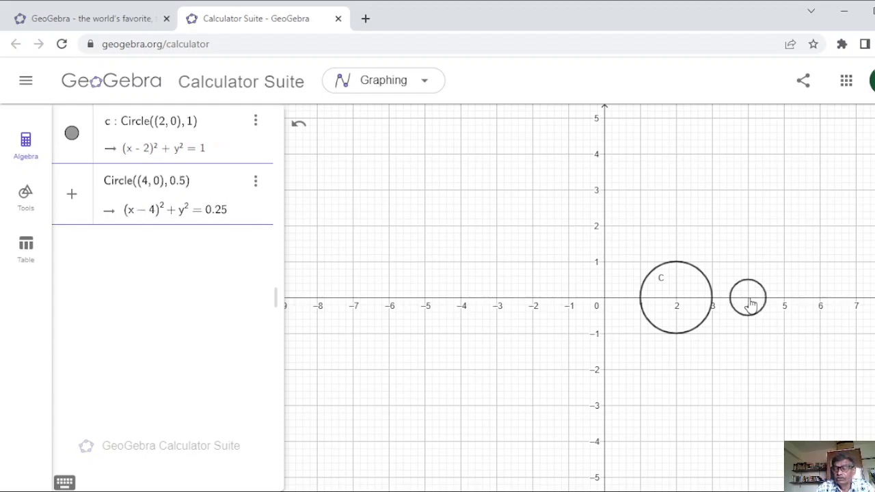
{"action": "key", "text": "Return"}
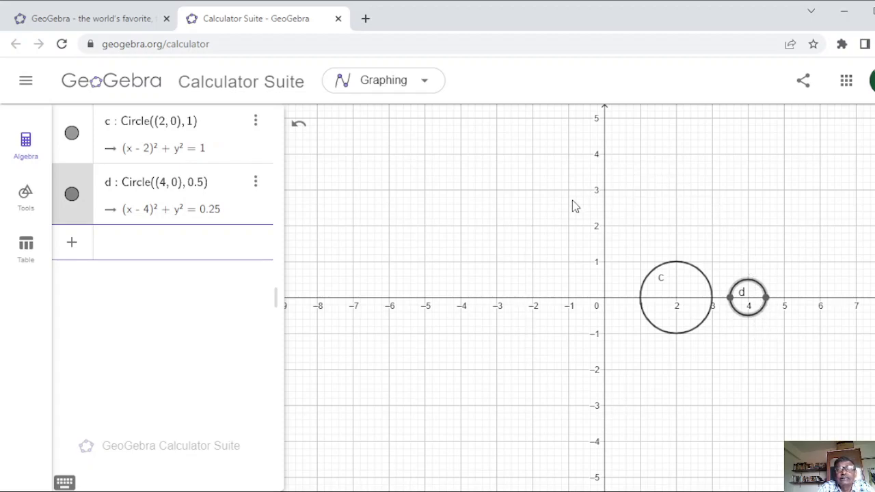
Create slider a by entering 'a' in a new algebra row.
{"action": "left_click", "coordinate": [194, 240]}
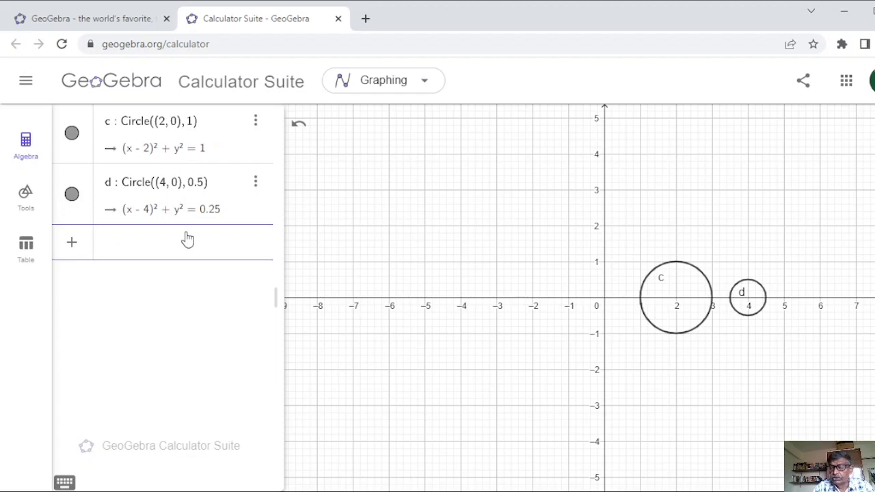
{"action": "type", "text": "a"}
{"action": "key", "text": "Return"}
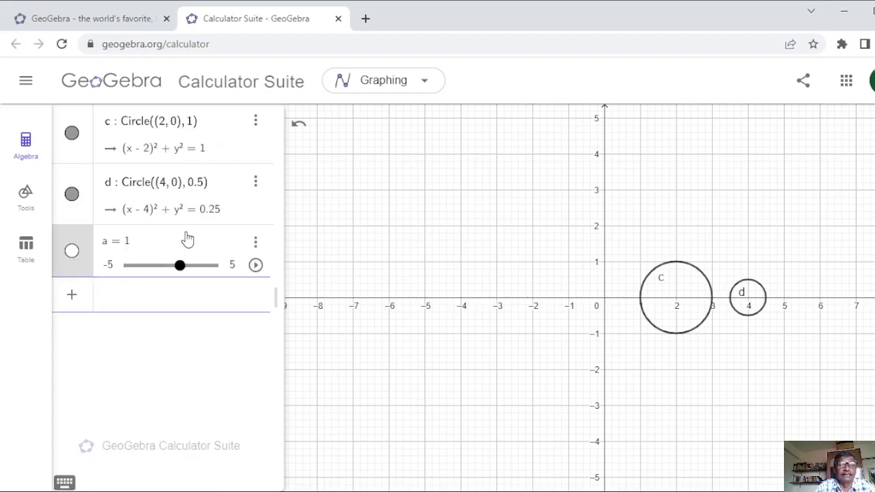
Set slider a's range to Min 1 and Max 40 in its Slider settings.
{"action": "left_click", "coordinate": [256, 246]}
{"action": "left_click", "coordinate": [256, 246]}
{"action": "left_click", "coordinate": [280, 289]}
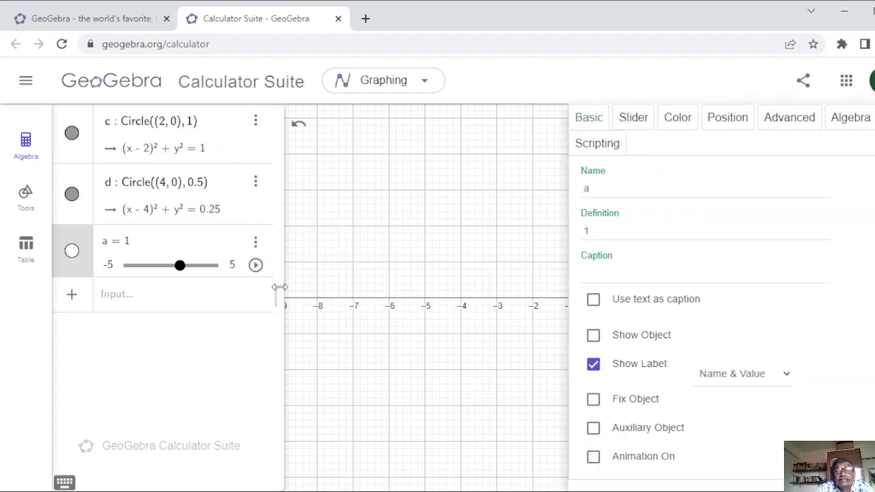
{"action": "left_click", "coordinate": [632, 119]}
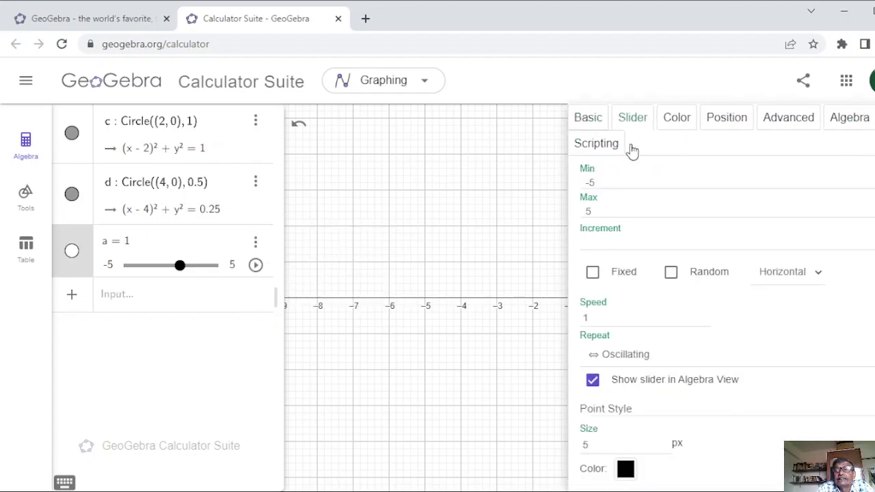
{"action": "left_click", "coordinate": [599, 180]}
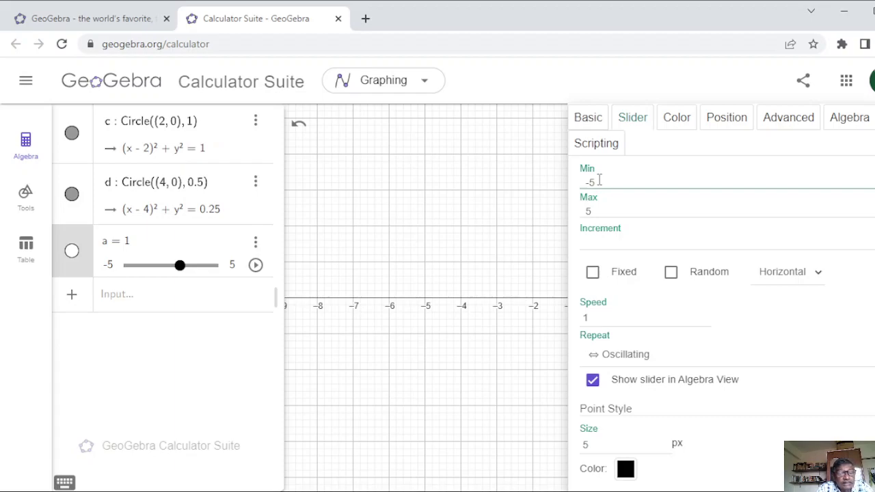
{"action": "left_click_drag", "start_coordinate": [599, 180], "coordinate": [578, 184]}
{"action": "type", "text": "1"}
{"action": "left_click", "coordinate": [606, 207]}
{"action": "left_click_drag", "start_coordinate": [592, 211], "coordinate": [578, 211]}
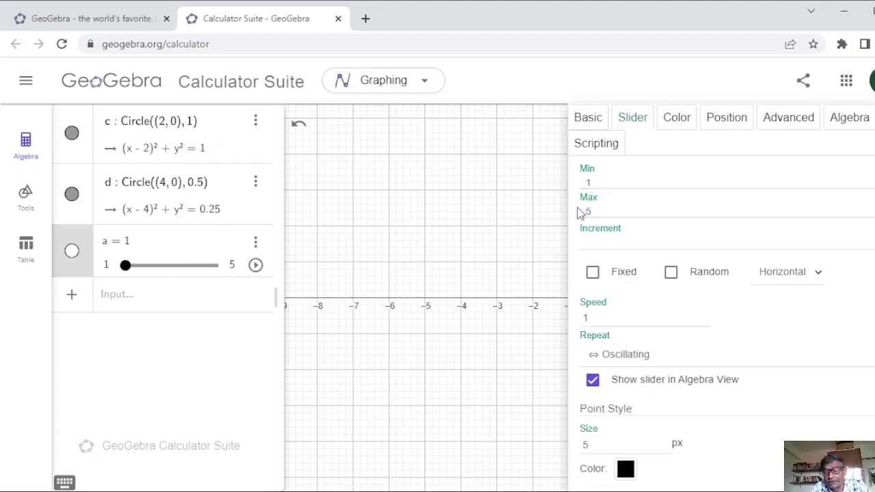
{"action": "left_click", "coordinate": [587, 208]}
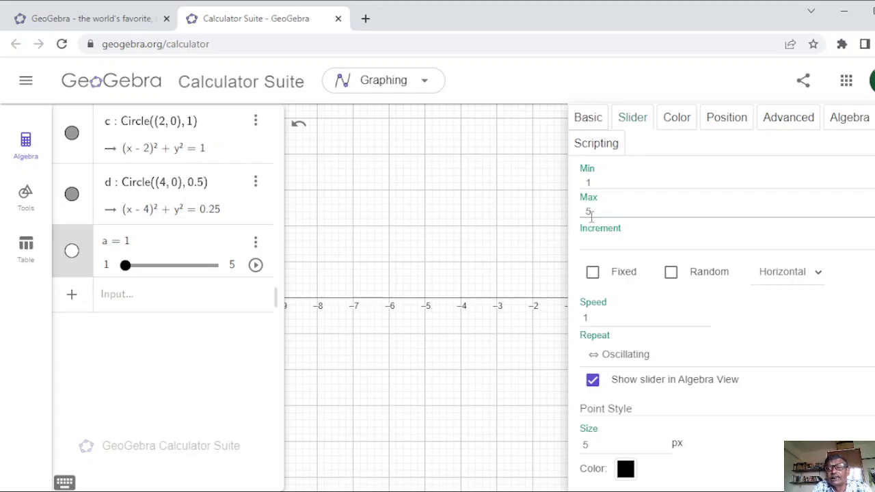
{"action": "double_click", "coordinate": [587, 210]}
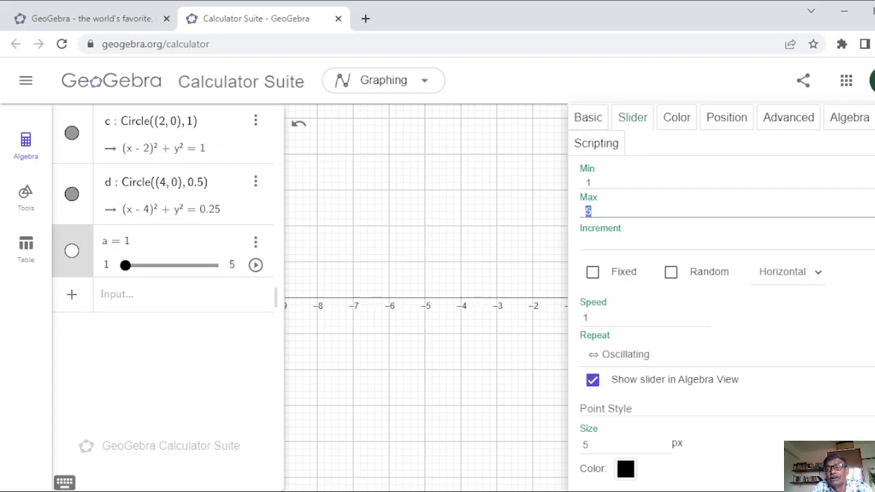
{"action": "type", "text": "4"}
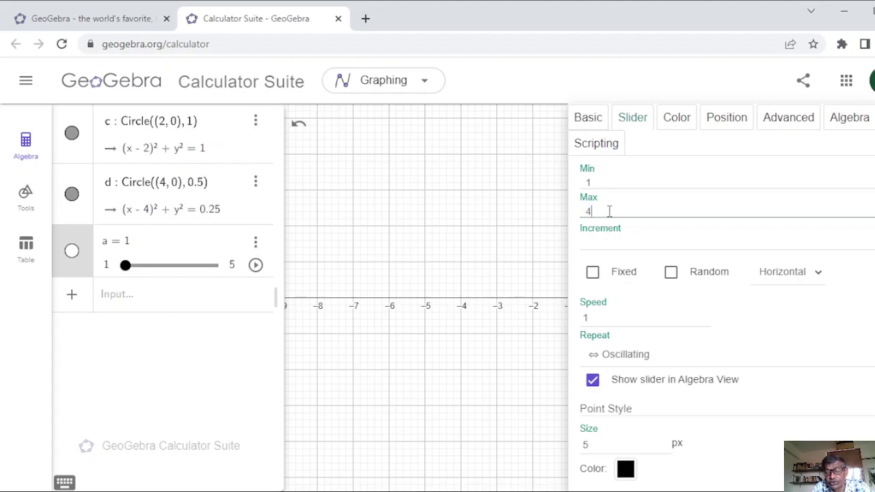
{"action": "type", "text": "0"}
{"action": "left_click", "coordinate": [588, 244]}
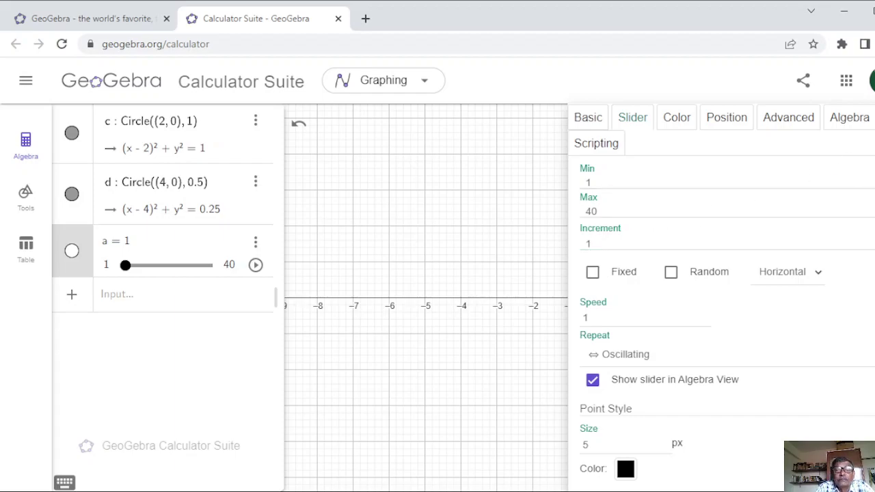
{"action": "key", "text": "Escape"}
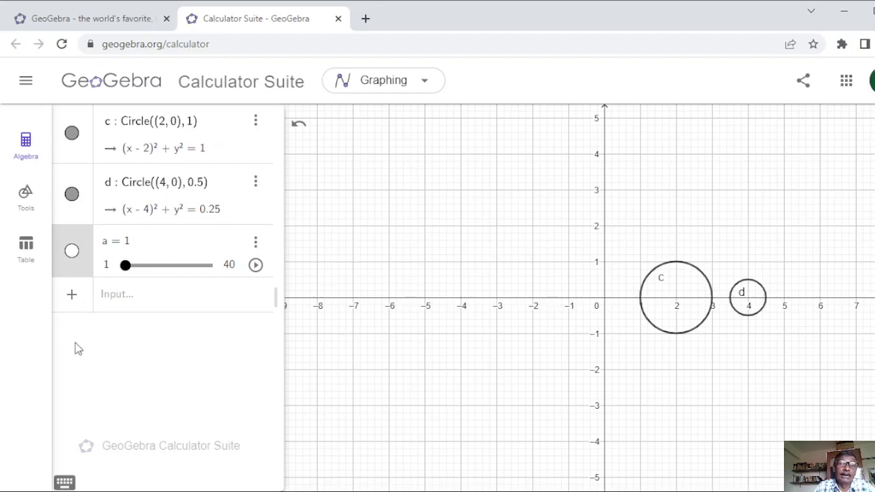
{"action": "left_click", "coordinate": [112, 297]}
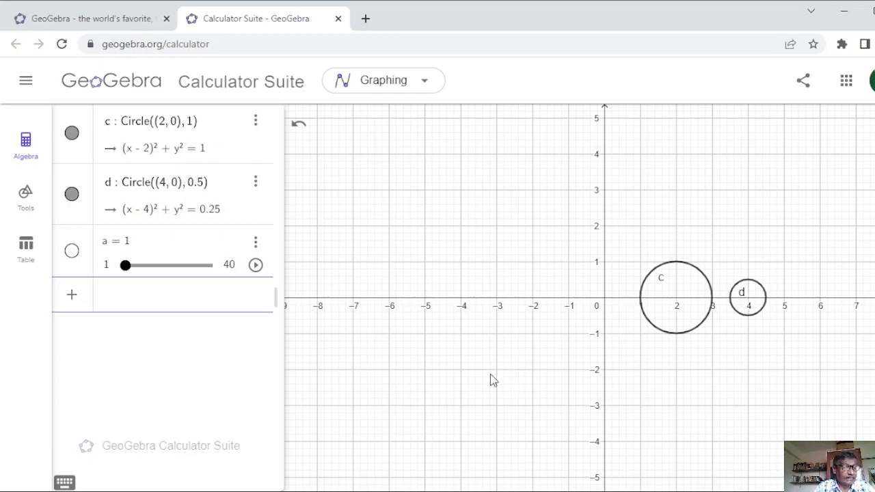
Type Sequence(Rotate(c, 2 pi k/a, (0,0)), k, 1, a, 1) to rotate circle c about the origin.
{"action": "type", "text": "Sequence"}
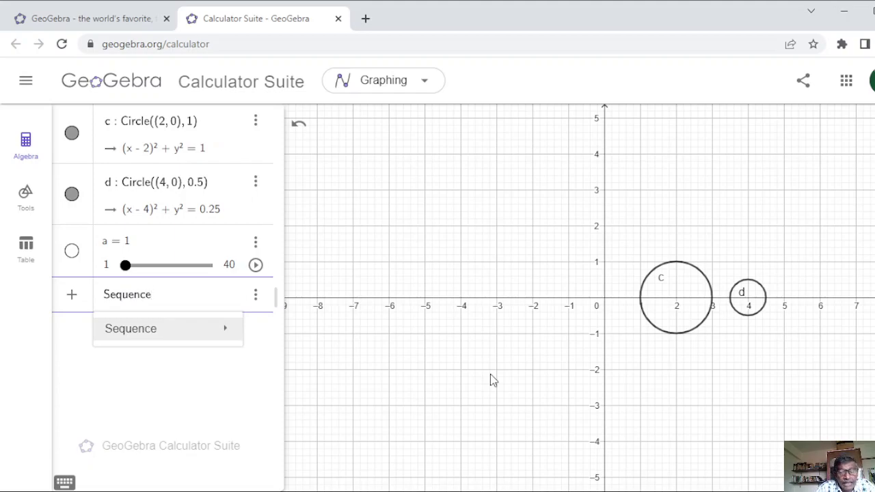
{"action": "type", "text": "(R"}
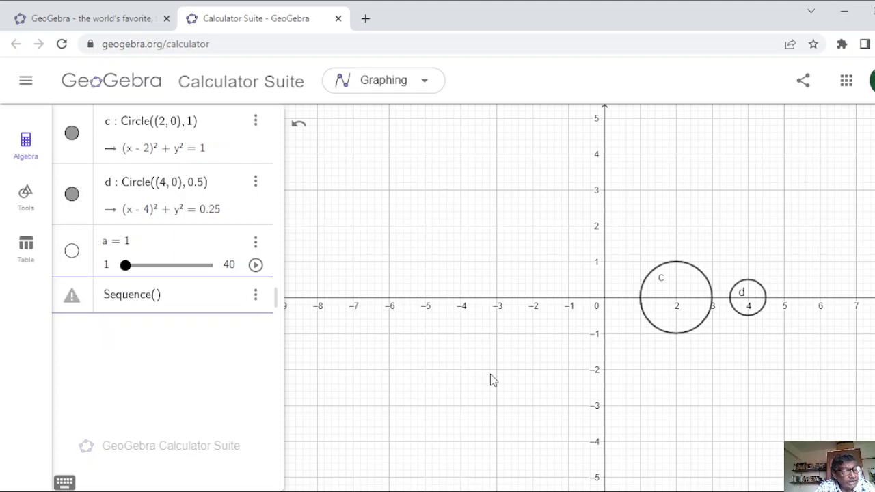
{"action": "type", "text": "otate"}
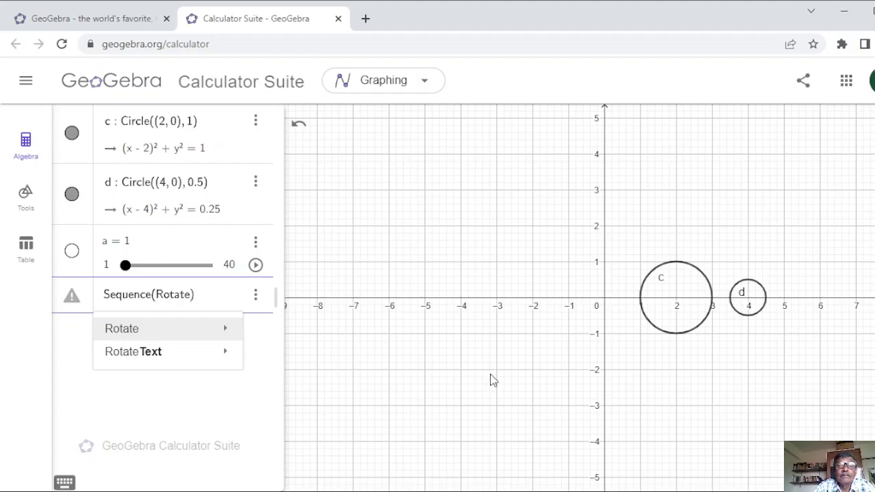
{"action": "type", "text": "("}
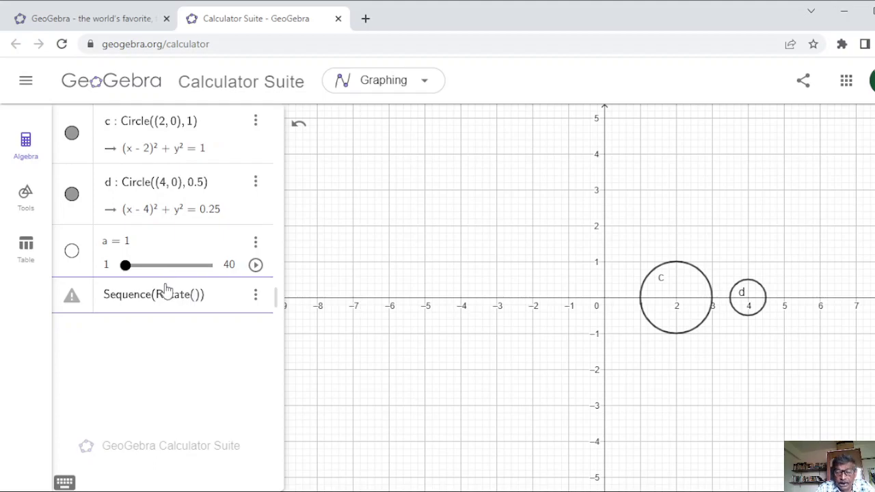
{"action": "type", "text": "c"}
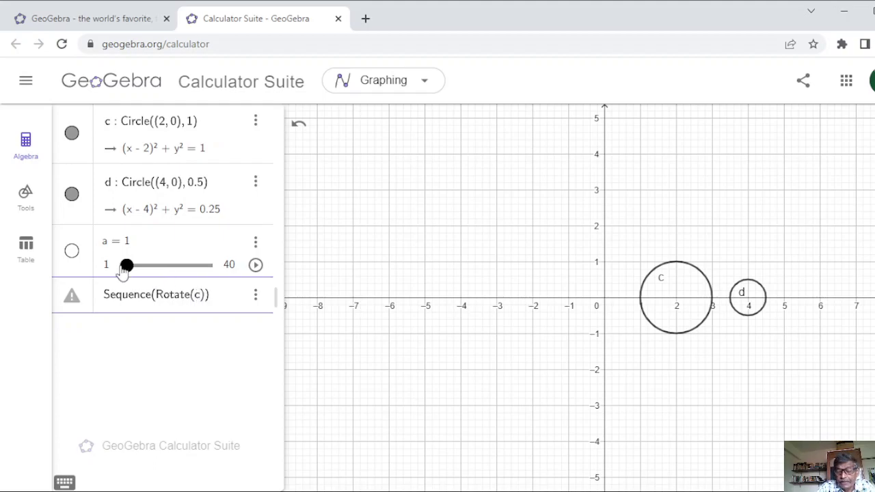
{"action": "type", "text": ","}
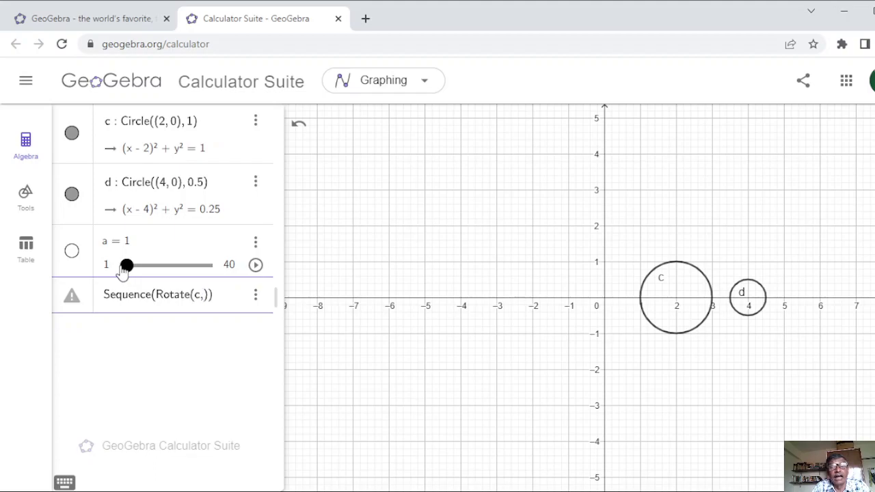
{"action": "type", "text": "2 pi"}
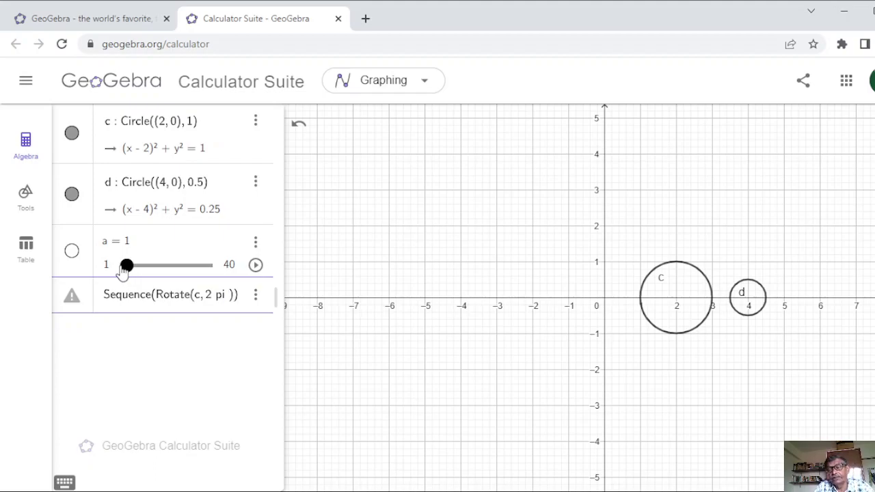
{"action": "type", "text": "k"}
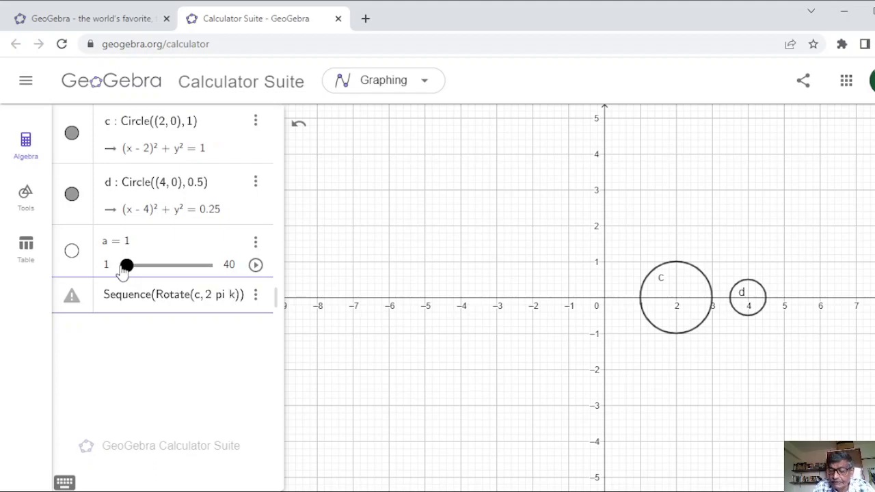
{"action": "type", "text": "/a"}
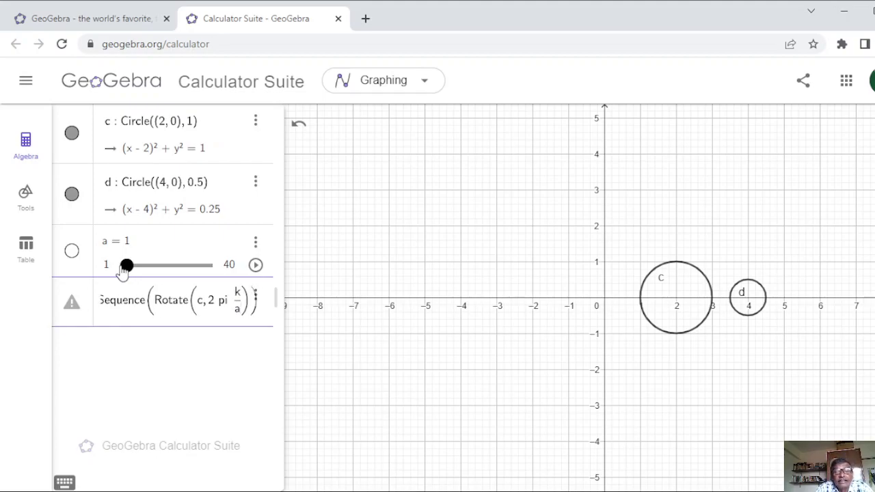
{"action": "key", "text": "Right"}
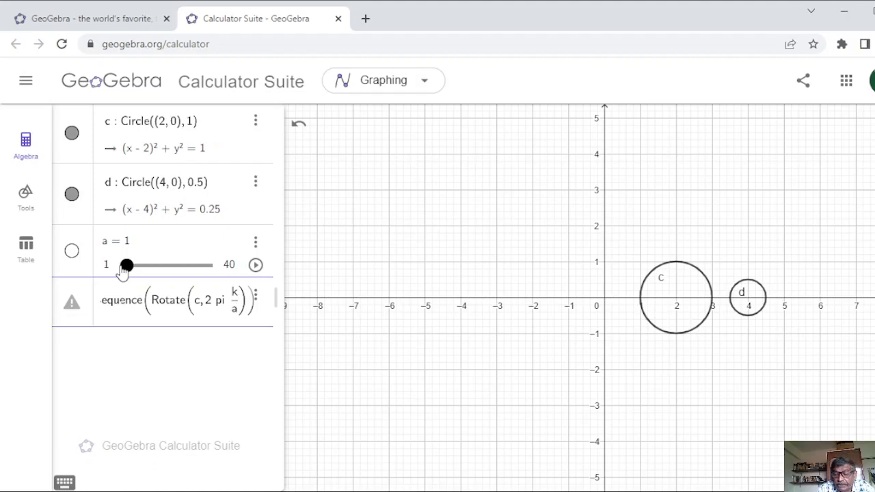
{"action": "type", "text": ","}
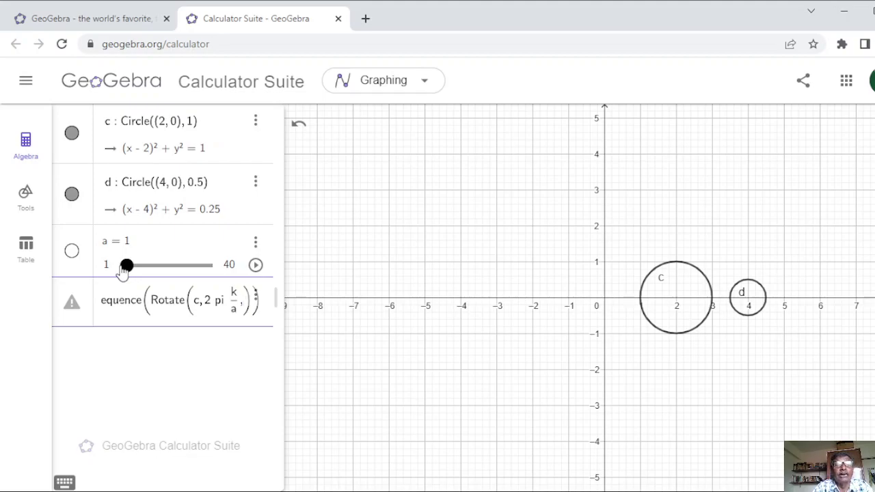
{"action": "type", "text": "("}
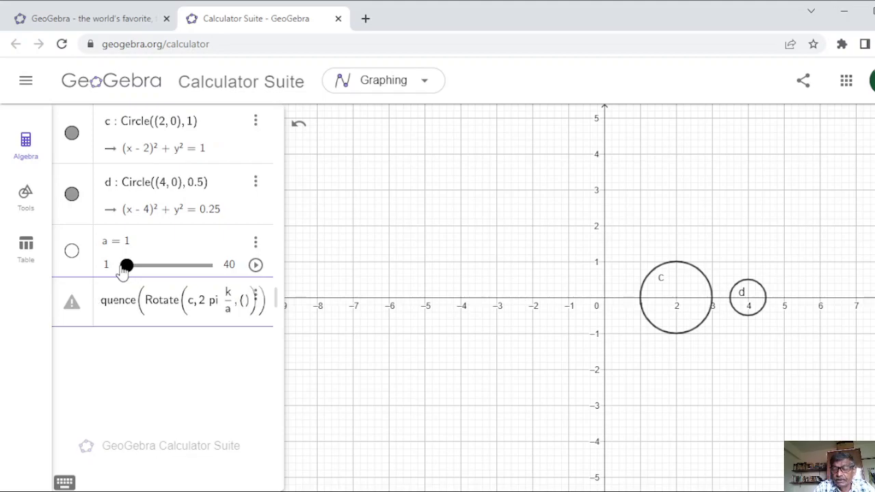
{"action": "type", "text": "0"}
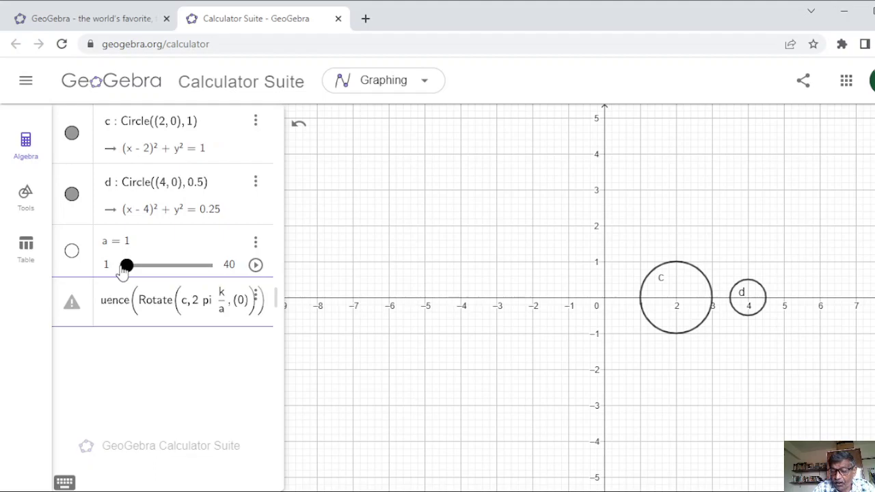
{"action": "type", "text": ",0"}
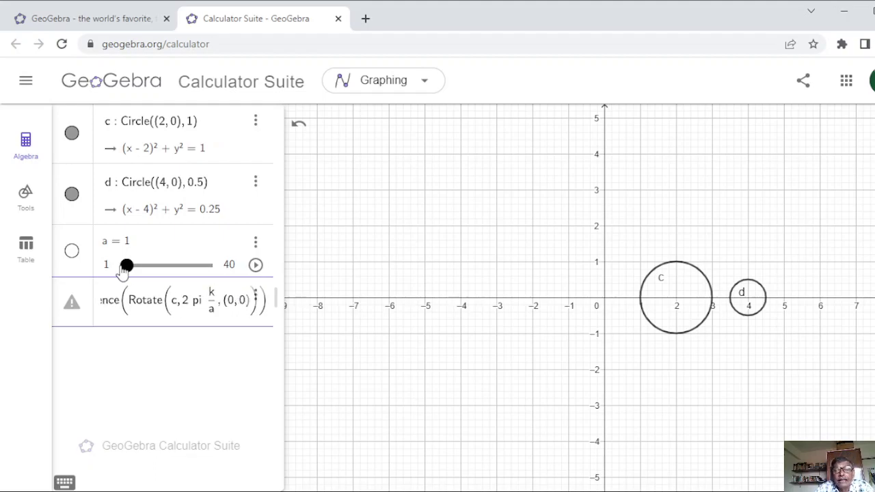
{"action": "key", "text": "Right"}
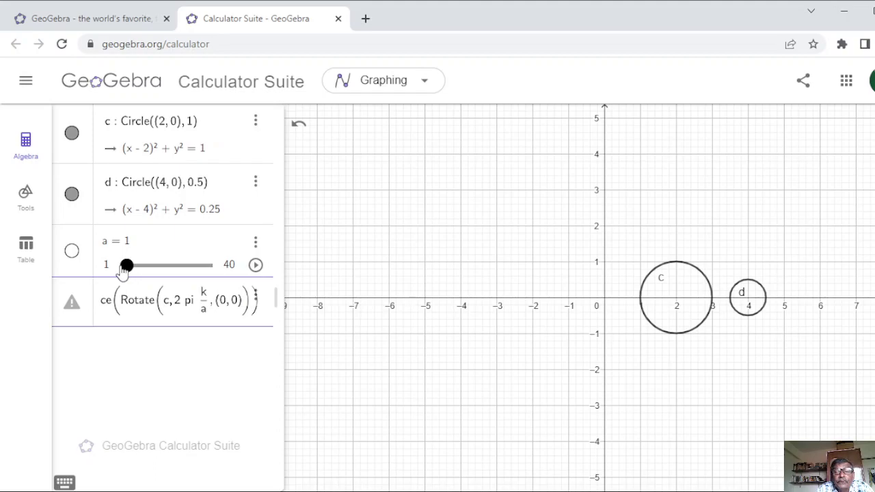
{"action": "key", "text": "Right"}
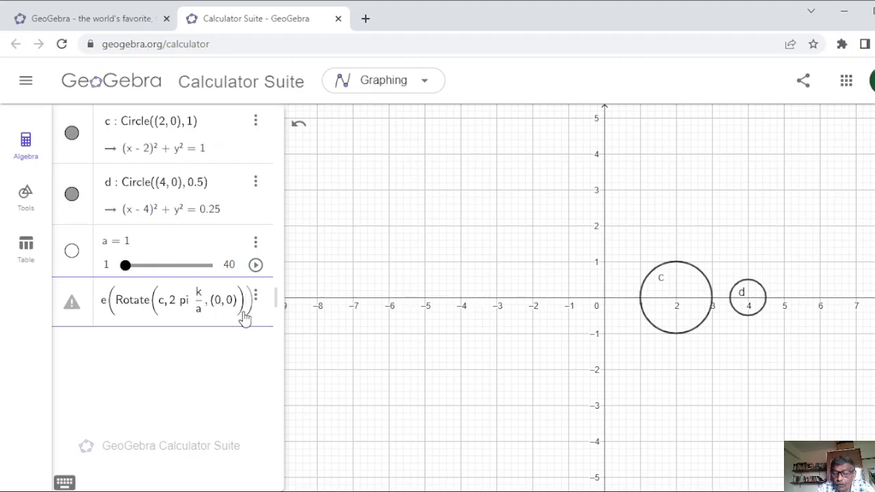
{"action": "type", "text": ", "}
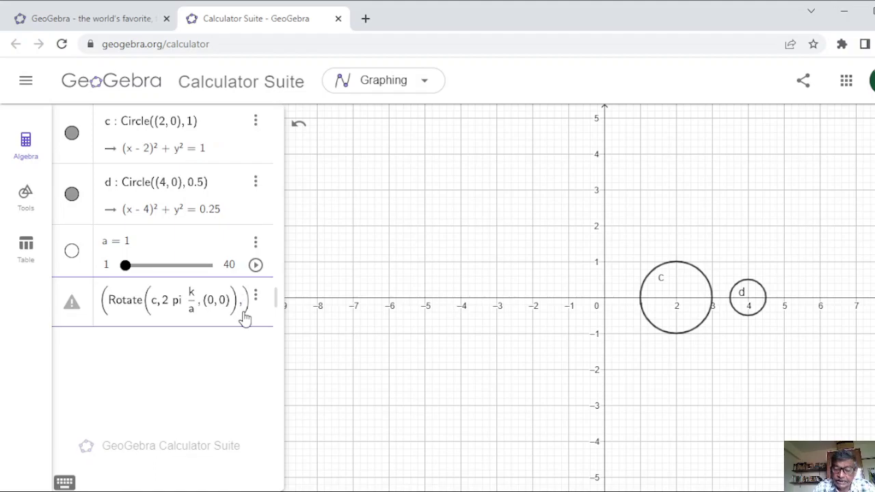
{"action": "type", "text": "k, 1"}
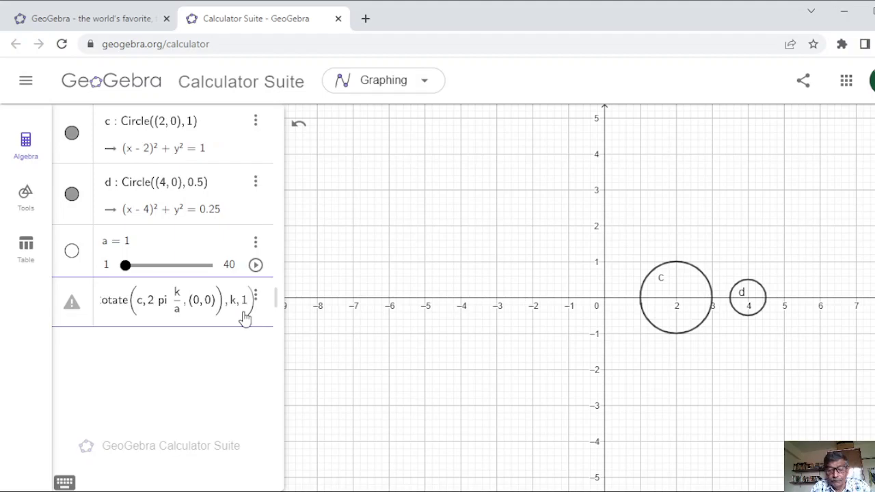
{"action": "type", "text": ", "}
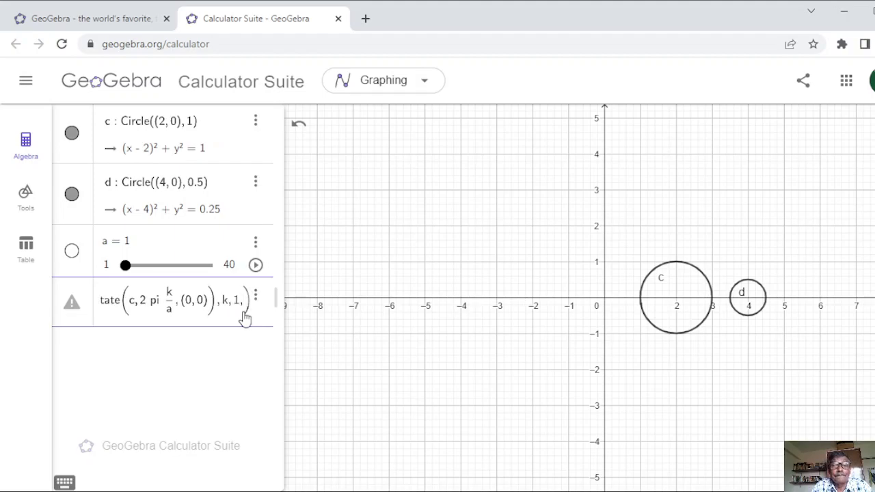
{"action": "type", "text": "a"}
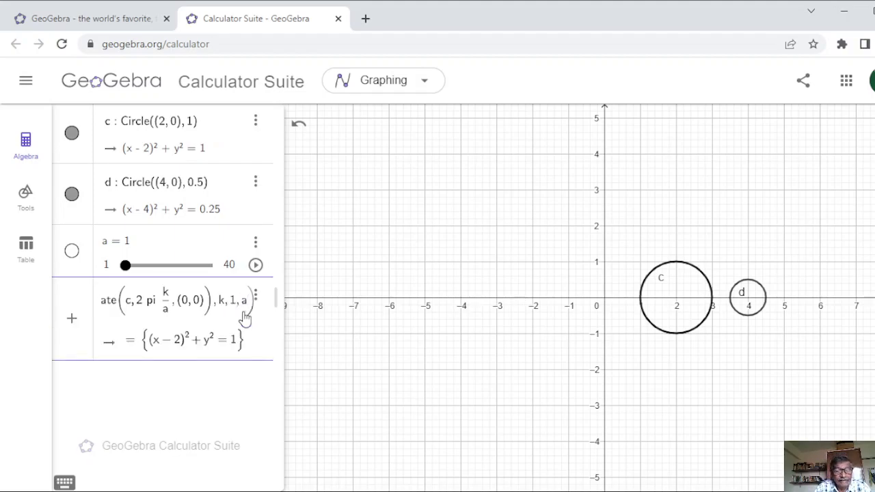
{"action": "type", "text": ", 1"}
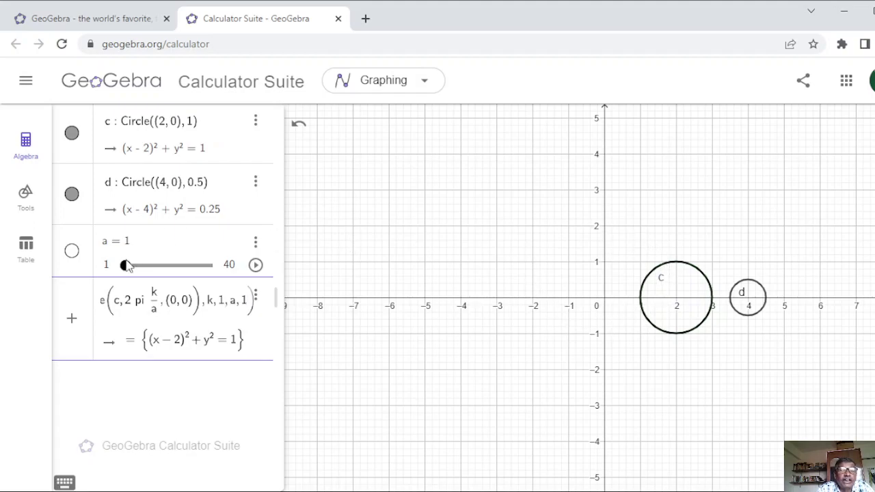
Set slider a to 8, drawing a ring of eight rotated copies of circle c.
{"action": "left_click_drag", "start_coordinate": [129, 270], "coordinate": [142, 271]}
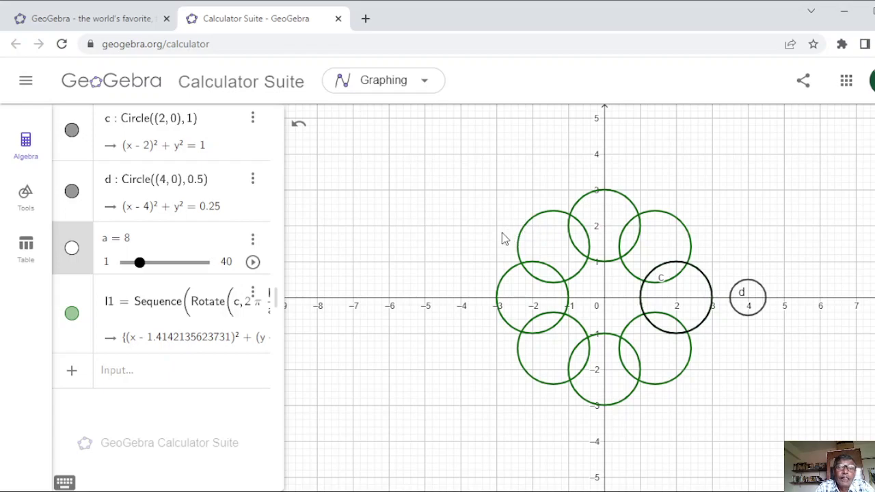
{"action": "left_click", "coordinate": [193, 380]}
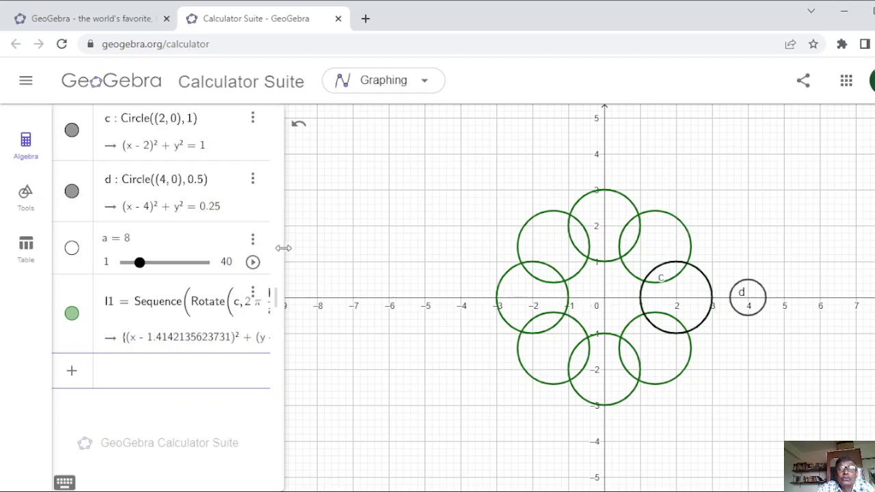
Widen the algebra panel and duplicate l1's Sequence definition as a new entry.
{"action": "left_click_drag", "start_coordinate": [283, 248], "coordinate": [412, 254]}
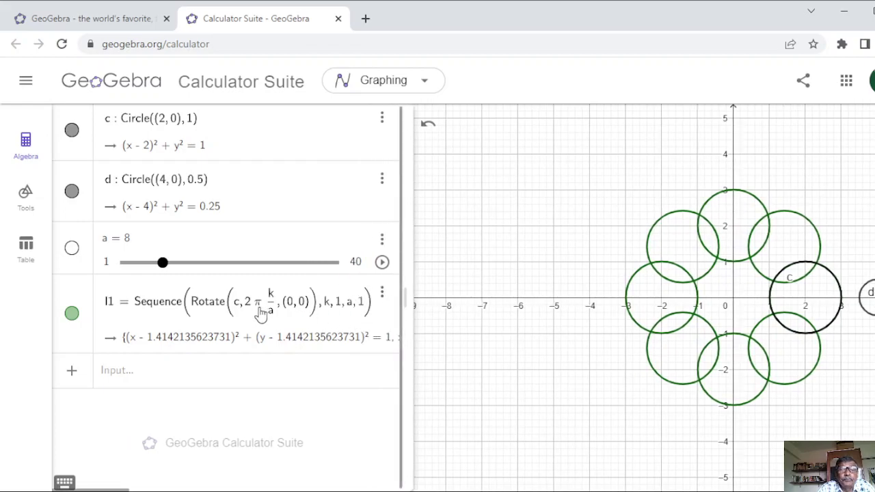
{"action": "left_click", "coordinate": [207, 369]}
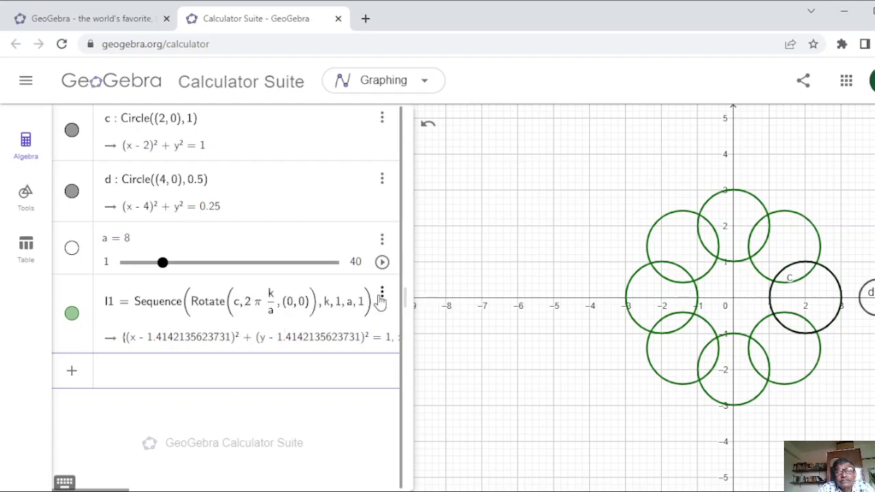
{"action": "left_click", "coordinate": [383, 296]}
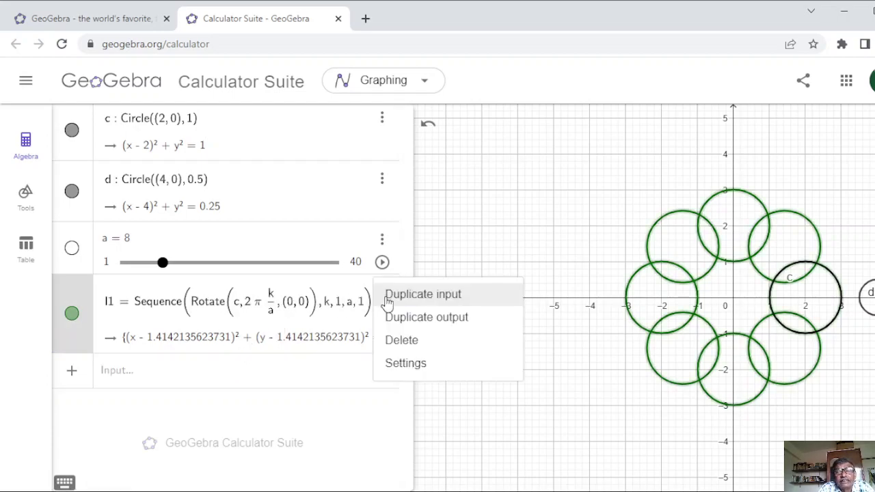
{"action": "left_click", "coordinate": [392, 298]}
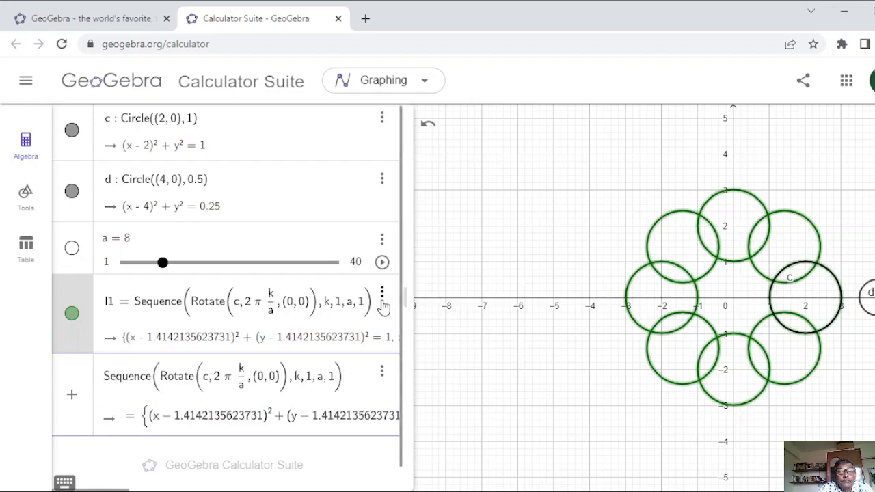
{"action": "left_click", "coordinate": [212, 380]}
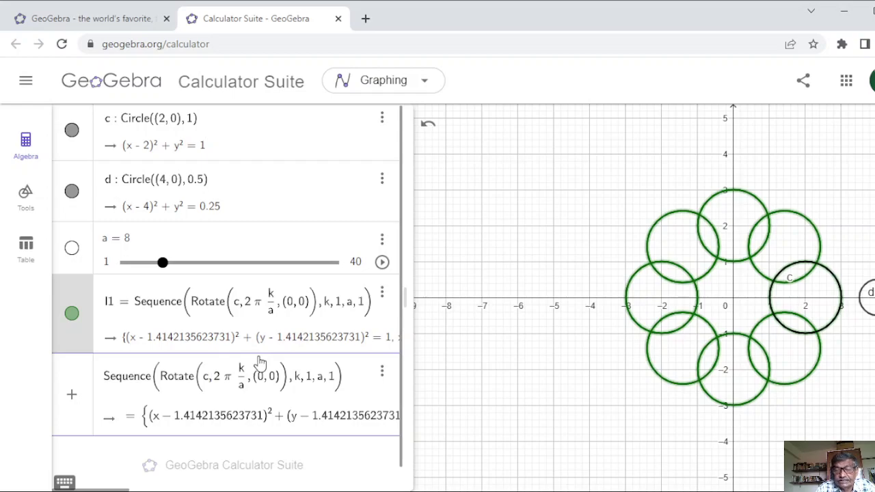
Replace c with d in the duplicated sequence so it rotates circle d.
{"action": "key", "text": "BackSpace"}
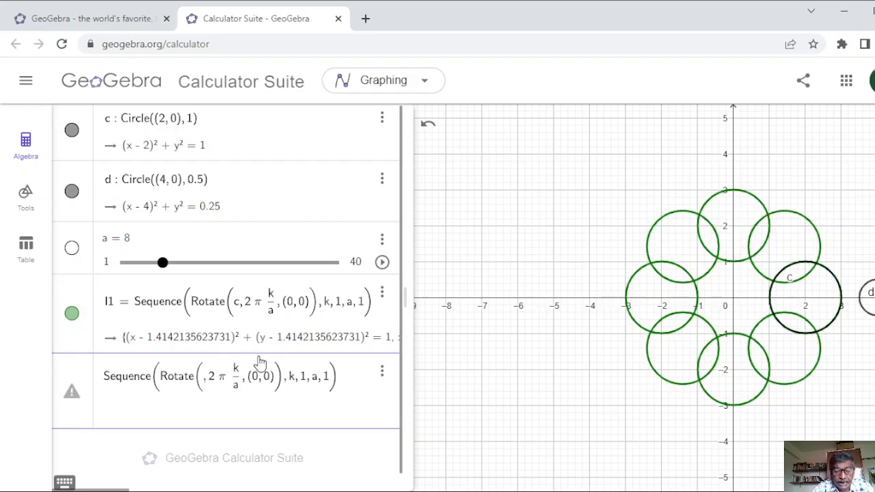
{"action": "type", "text": "d"}
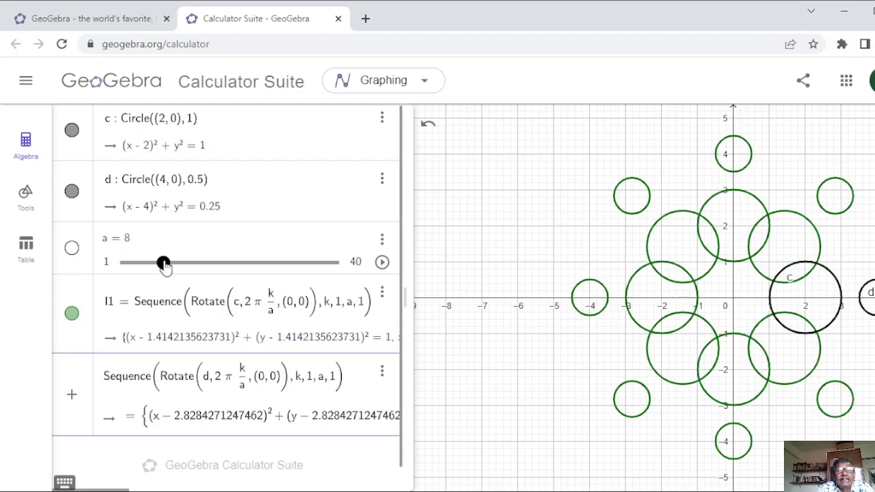
Drag slider a up to its maximum of 40 and start its animation.
{"action": "left_click_drag", "start_coordinate": [164, 265], "coordinate": [169, 266]}
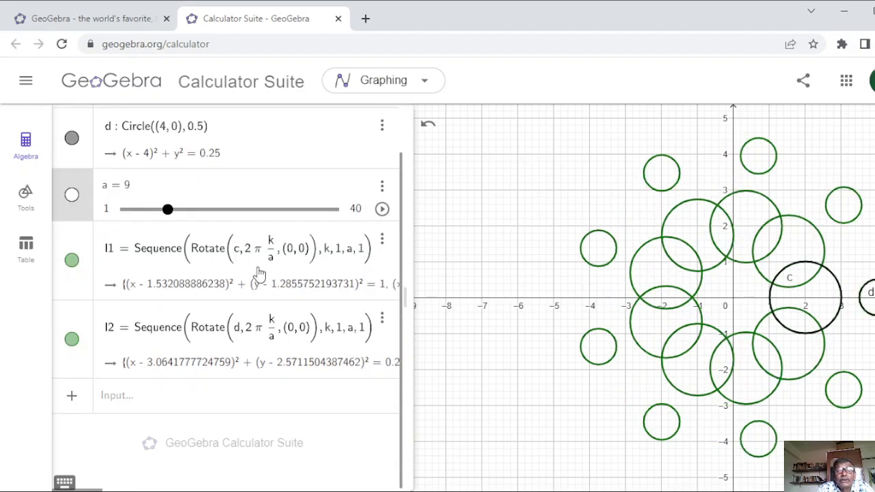
{"action": "left_click_drag", "start_coordinate": [167, 209], "coordinate": [271, 231]}
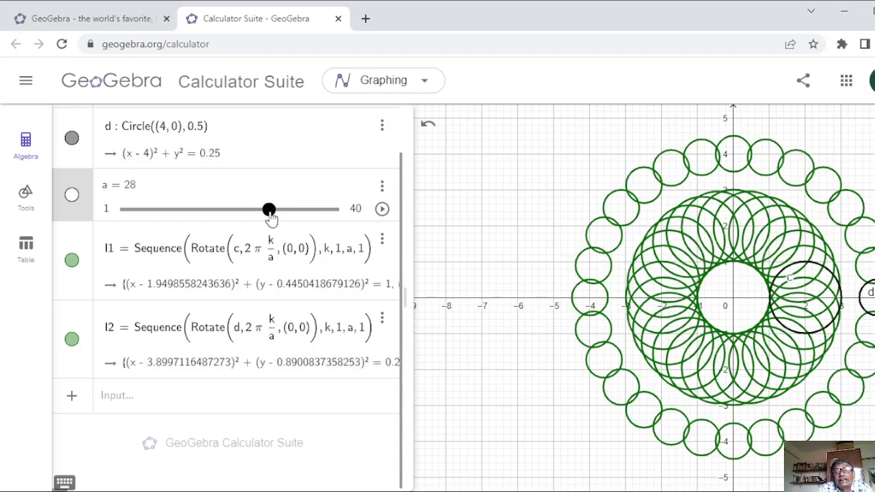
{"action": "left_click_drag", "start_coordinate": [271, 215], "coordinate": [332, 222]}
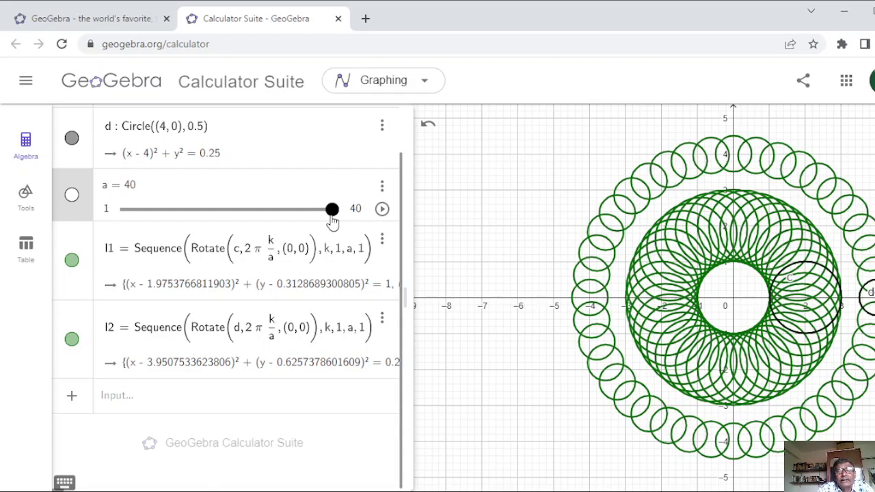
{"action": "left_click", "coordinate": [382, 209]}
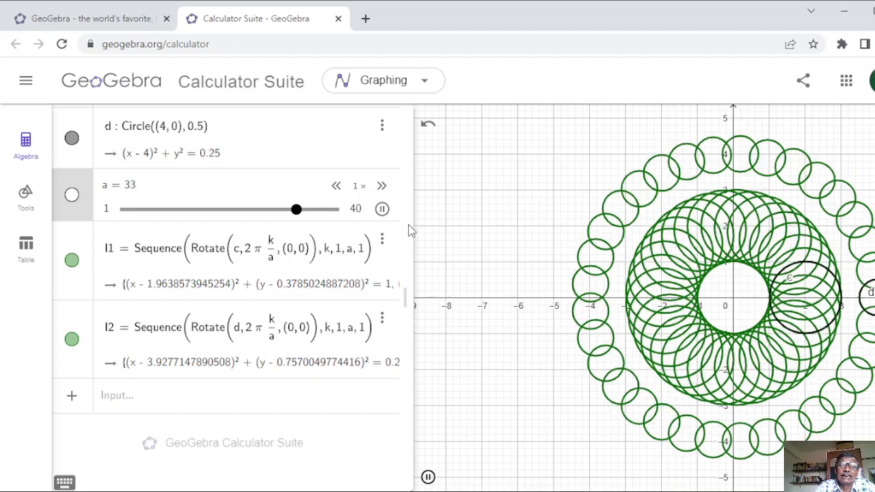
Pause slider a's animation at a = 28.
{"action": "left_click", "coordinate": [382, 210]}
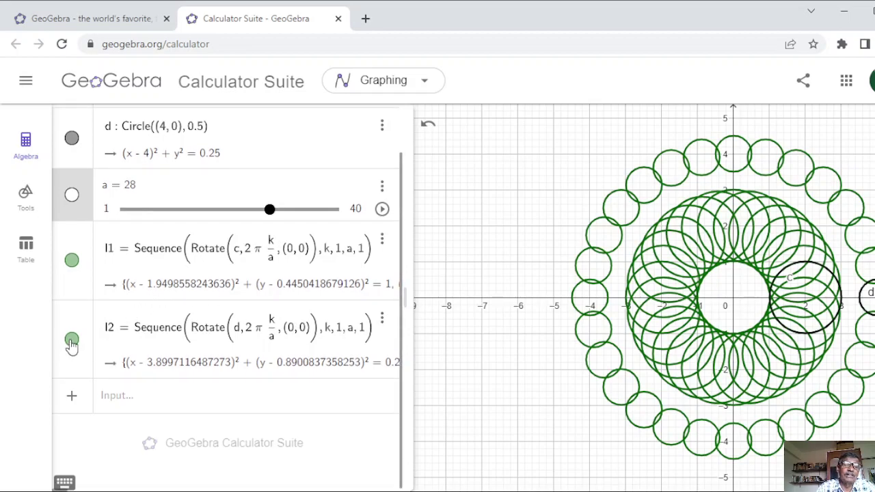
Hide the l2 and l1 circle rings and circle d, then select the l2 entry.
{"action": "left_click", "coordinate": [72, 342]}
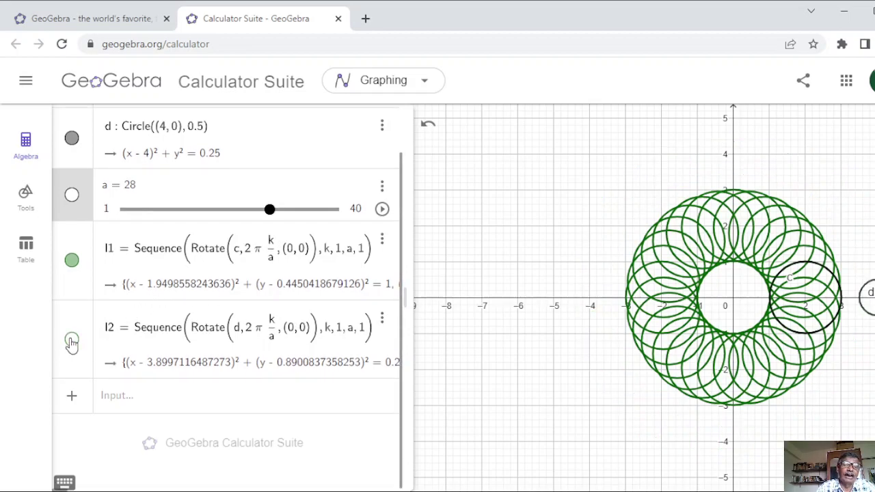
{"action": "left_click", "coordinate": [75, 262]}
{"action": "left_click", "coordinate": [72, 138]}
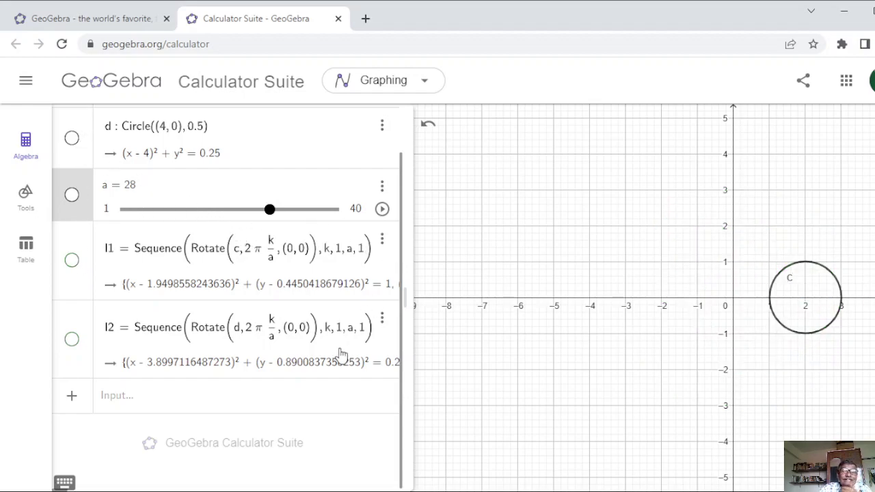
{"action": "left_click", "coordinate": [232, 405]}
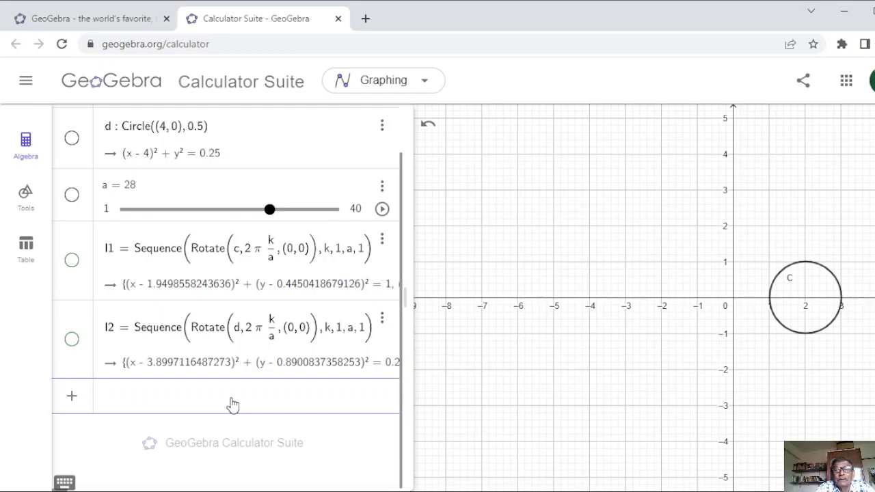
{"action": "left_click", "coordinate": [168, 326]}
{"action": "scroll", "coordinate": [168, 326], "scroll_direction": "up", "scroll_amount": 1}
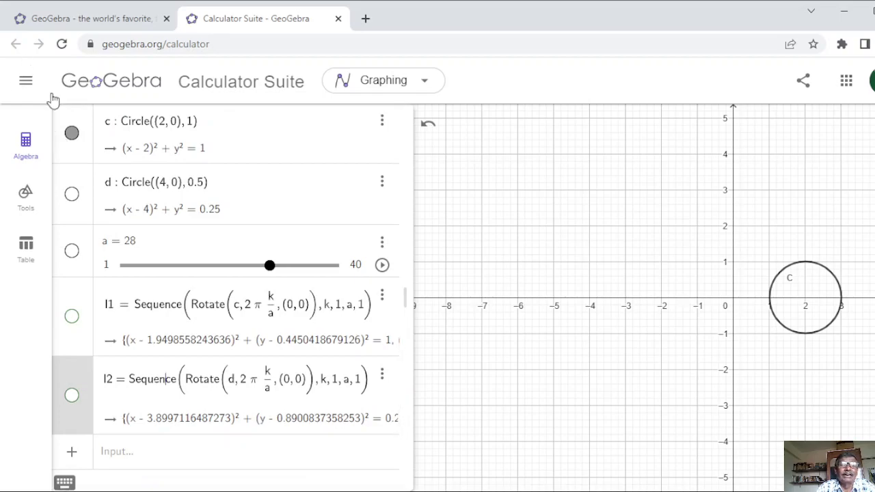
Hide circle c as well, then start a new entry at the bottom of the algebra list.
{"action": "left_click", "coordinate": [72, 134]}
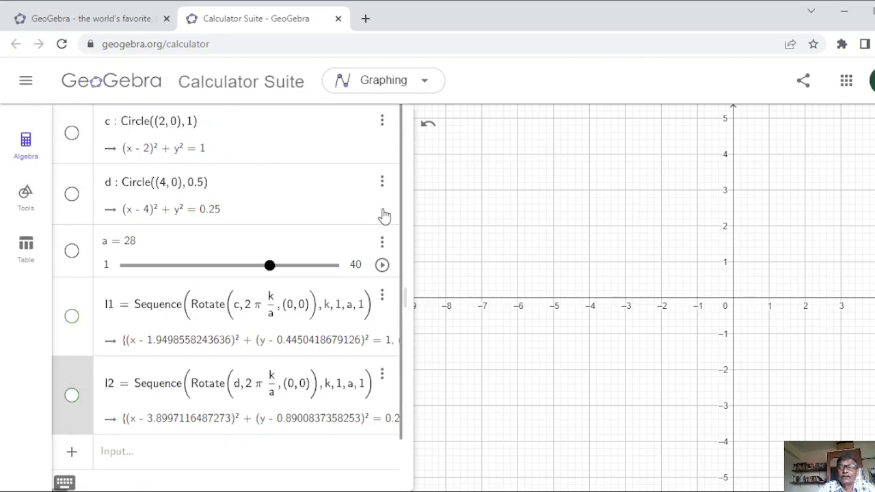
{"action": "scroll", "coordinate": [383, 217], "scroll_direction": "down", "scroll_amount": 1}
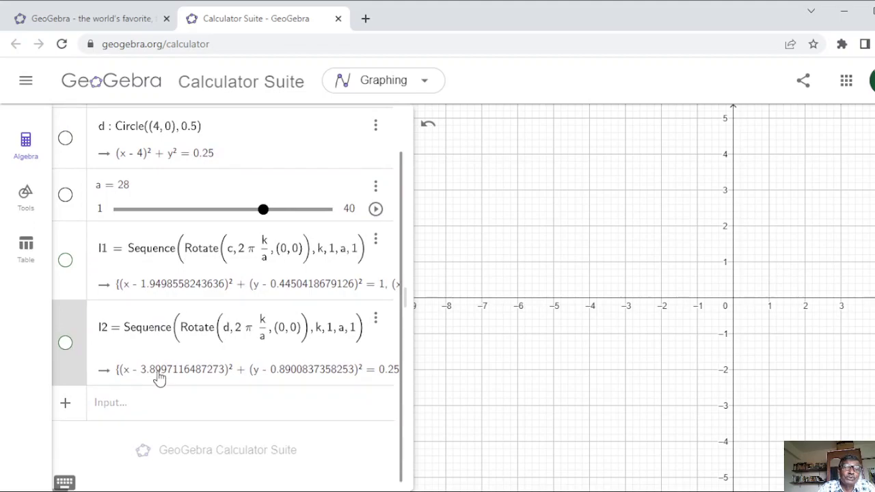
{"action": "left_click", "coordinate": [99, 408]}
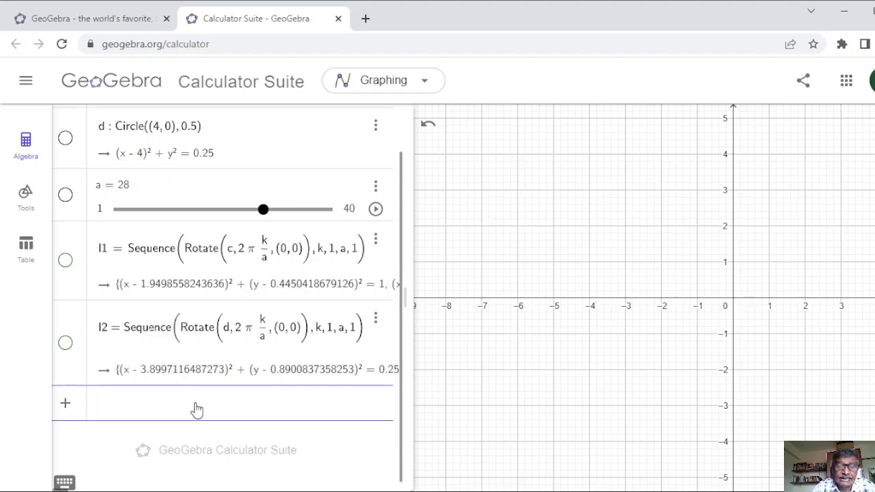
Create slider n by entering n in the input row.
{"action": "type", "text": "n"}
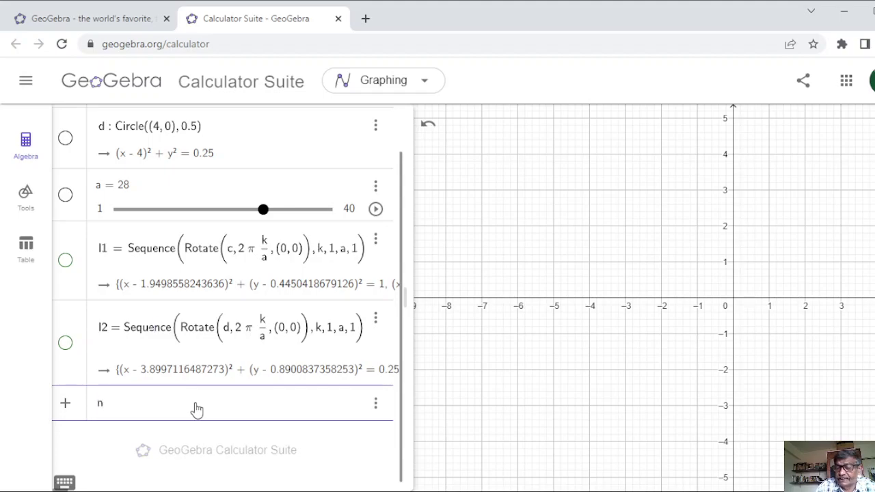
{"action": "key", "text": "Return"}
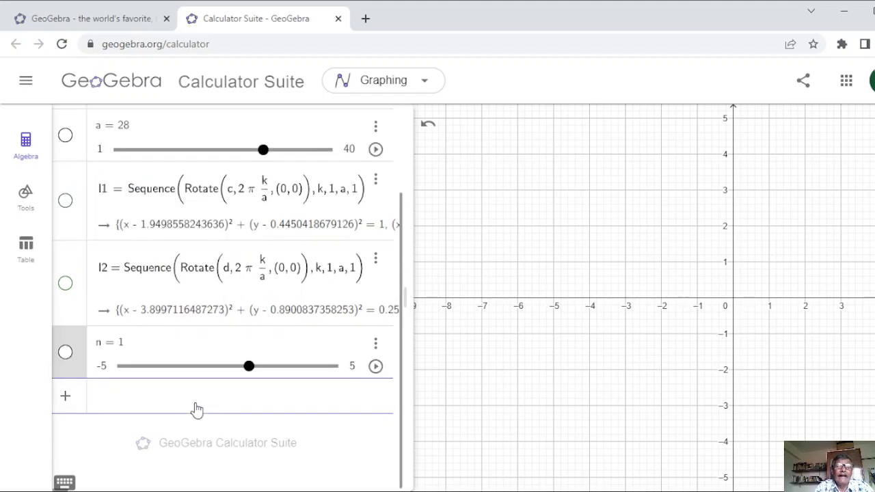
{"action": "left_click", "coordinate": [375, 343]}
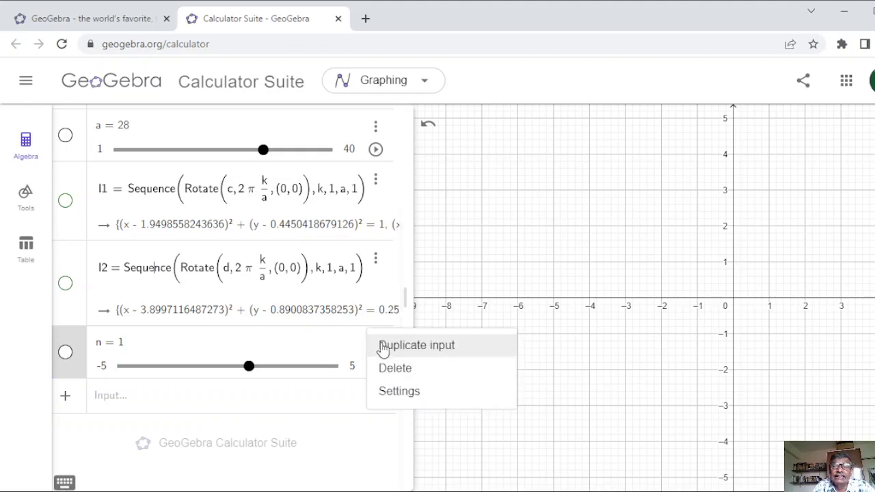
{"action": "left_click", "coordinate": [430, 394]}
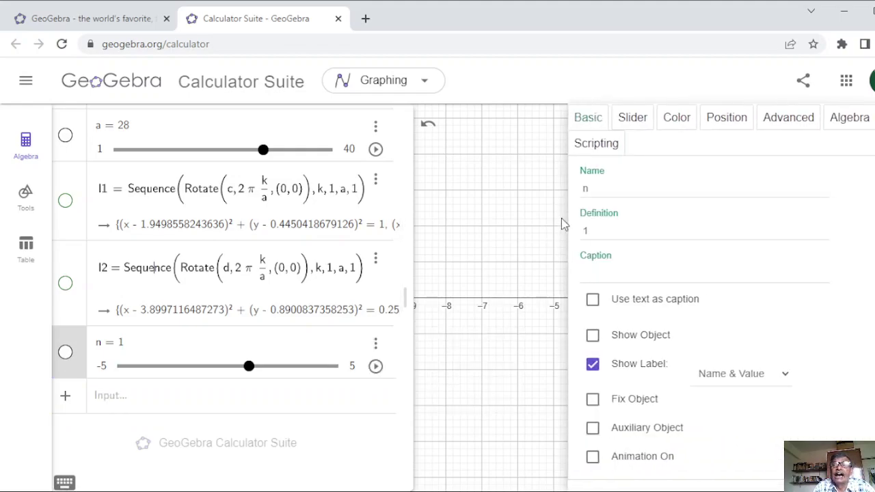
In slider n's Slider settings, set the minimum to 3 and the maximum to 30.
{"action": "left_click", "coordinate": [633, 119]}
{"action": "left_click", "coordinate": [596, 181]}
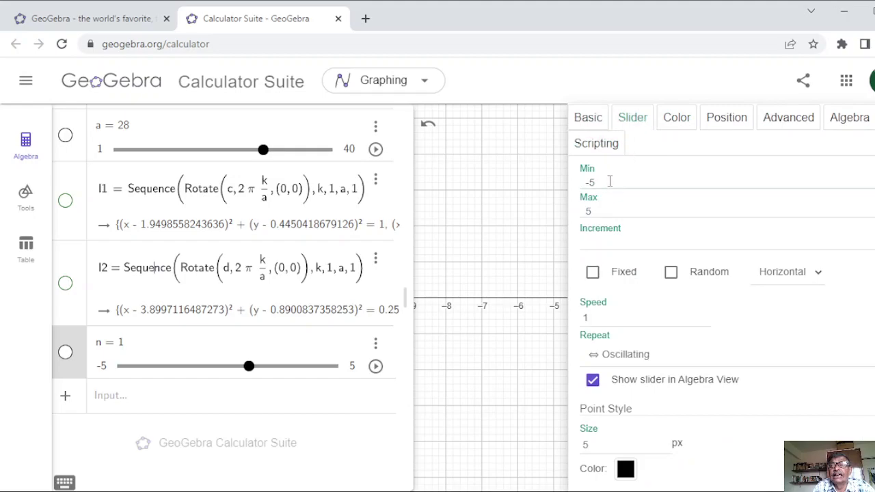
{"action": "left_click_drag", "start_coordinate": [596, 181], "coordinate": [584, 181]}
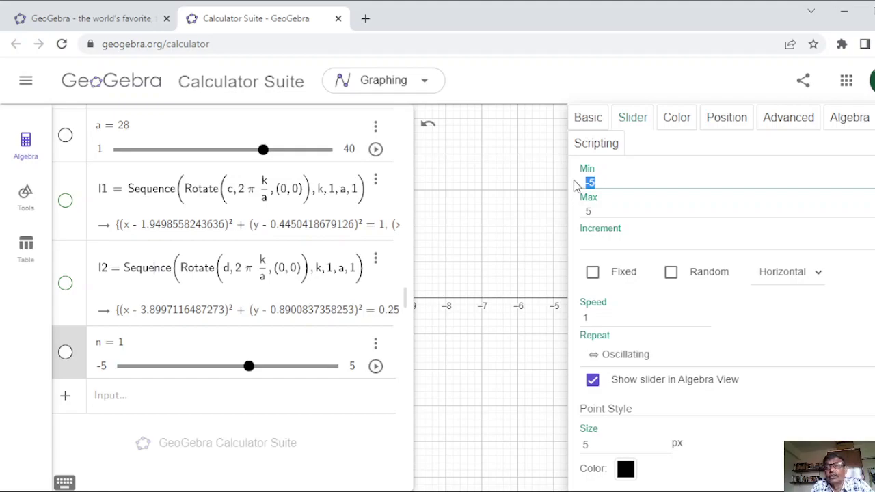
{"action": "type", "text": "3"}
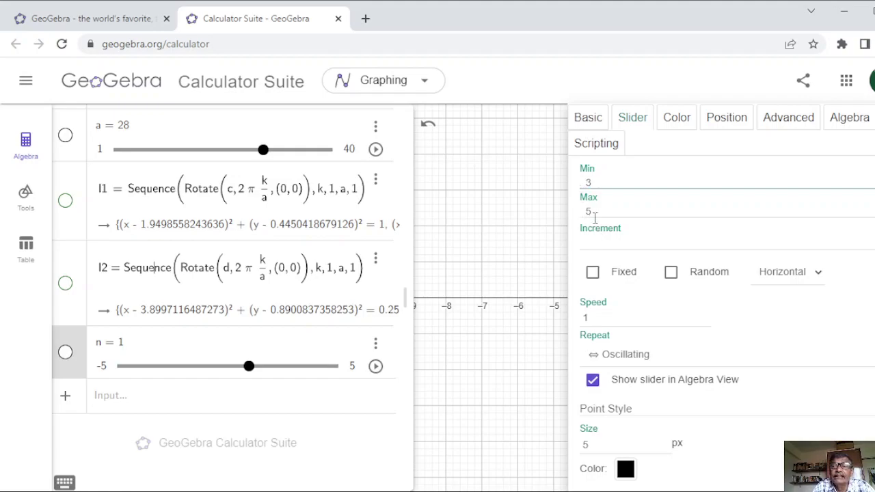
{"action": "key", "text": "Return"}
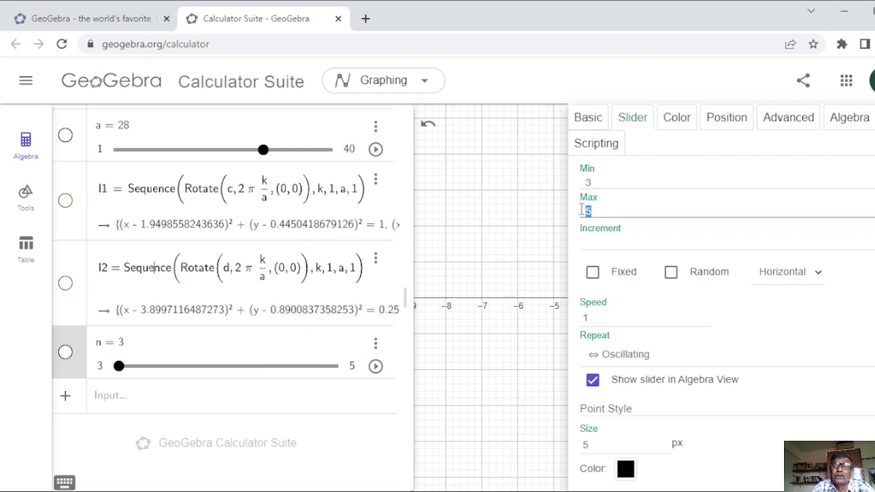
{"action": "double_click", "coordinate": [596, 213]}
{"action": "left_click", "coordinate": [596, 213]}
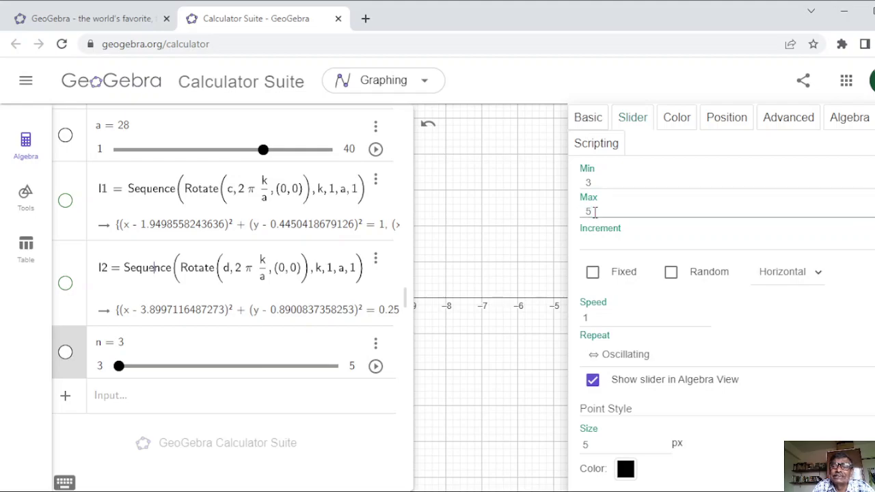
{"action": "left_click_drag", "start_coordinate": [594, 212], "coordinate": [582, 211]}
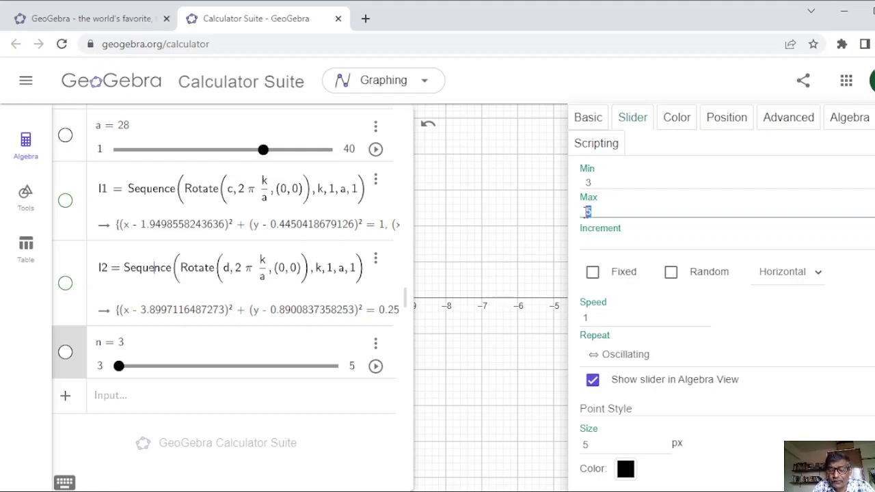
{"action": "type", "text": "30"}
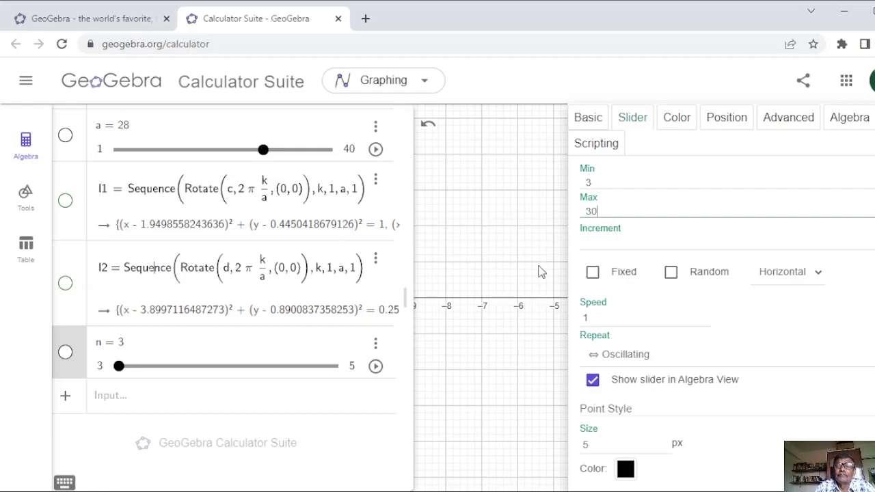
{"action": "scroll", "coordinate": [456, 355], "scroll_direction": "down", "scroll_amount": 3}
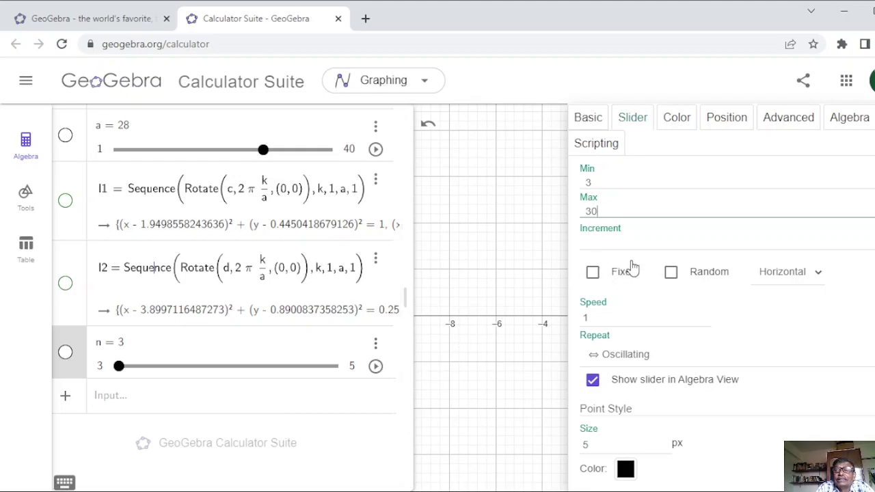
{"action": "left_click", "coordinate": [587, 243]}
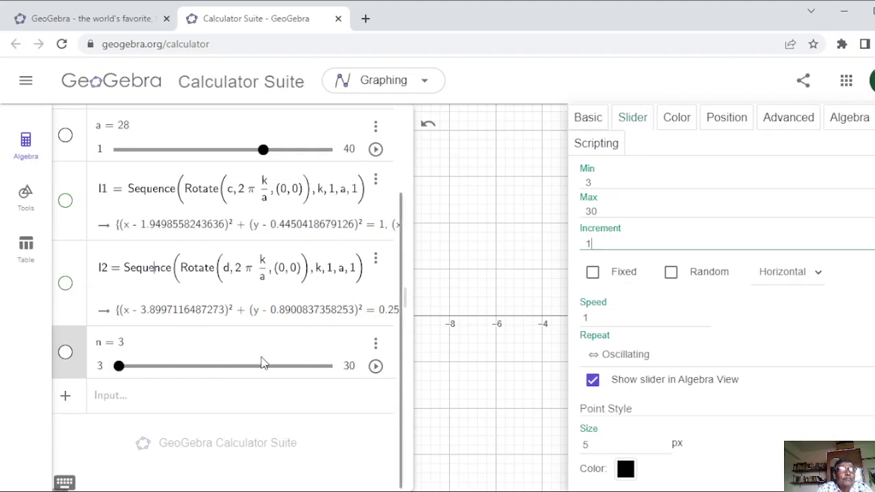
Type a Polygon( command into a new input row entry.
{"action": "left_click", "coordinate": [222, 395]}
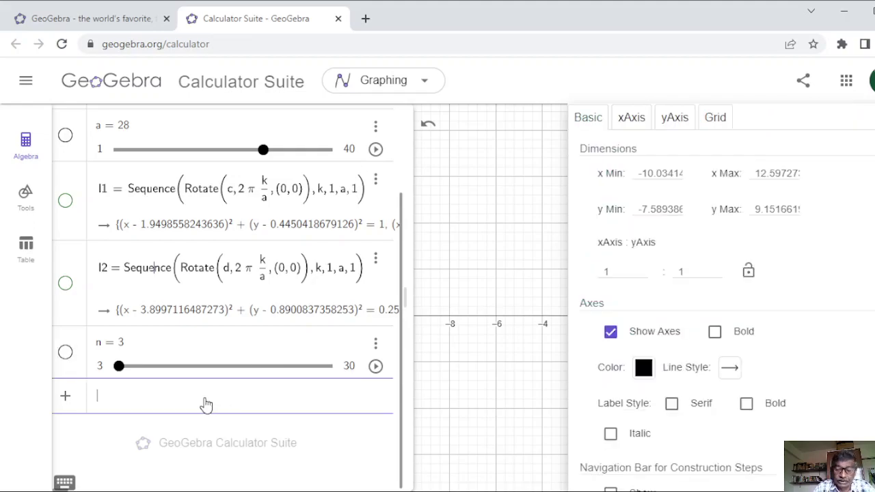
{"action": "type", "text": "P"}
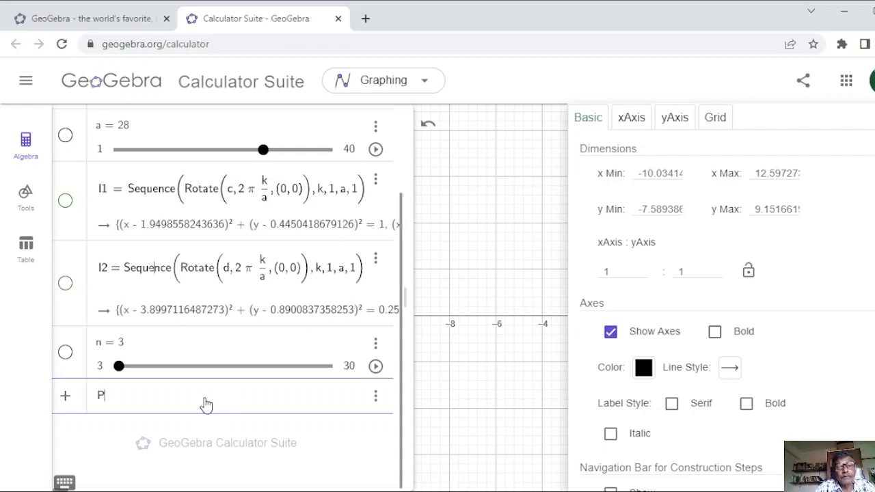
{"action": "type", "text": "ol"}
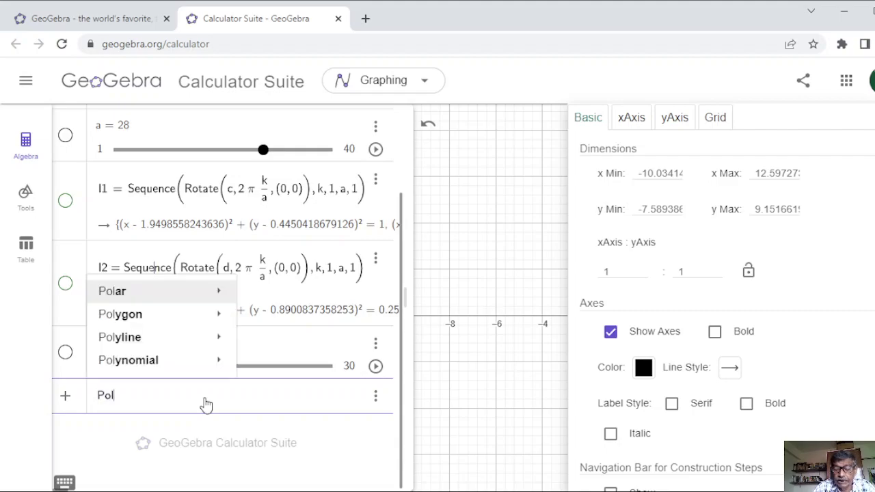
{"action": "type", "text": "ygon"}
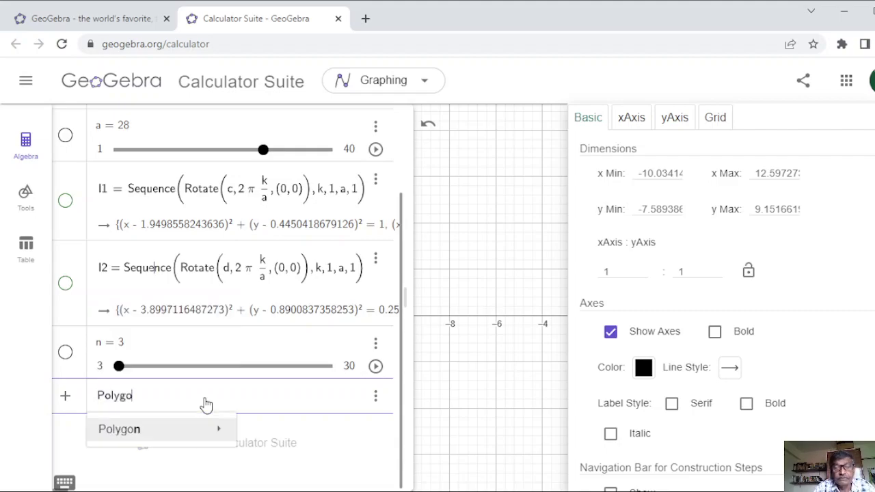
{"action": "left_click", "coordinate": [204, 404]}
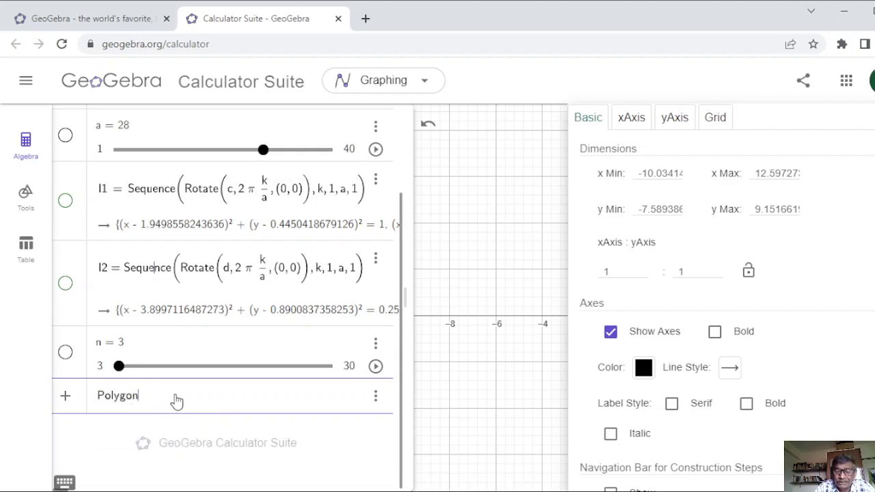
{"action": "type", "text": ")"}
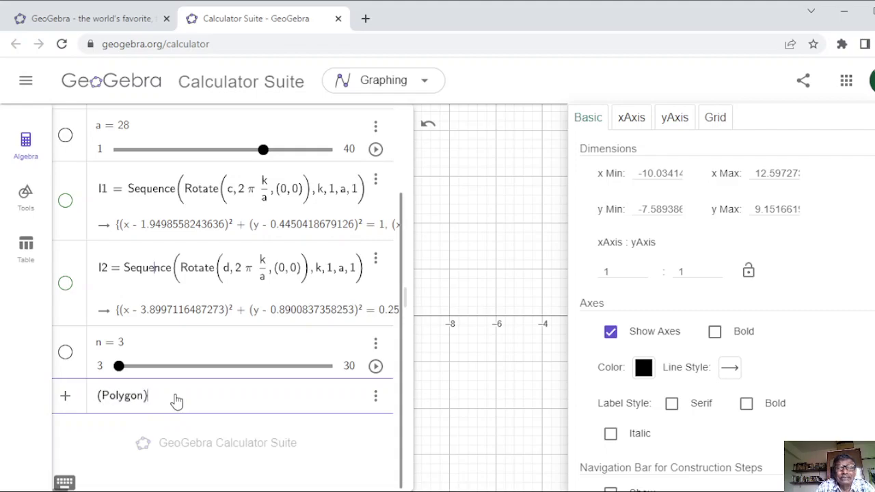
{"action": "key", "text": "BackSpace"}
{"action": "key", "text": "BackSpace"}
{"action": "key", "text": "BackSpace"}
{"action": "key", "text": "BackSpace"}
{"action": "key", "text": "BackSpace"}
{"action": "key", "text": "BackSpace"}
{"action": "key", "text": "BackSpace"}
{"action": "key", "text": "BackSpace"}
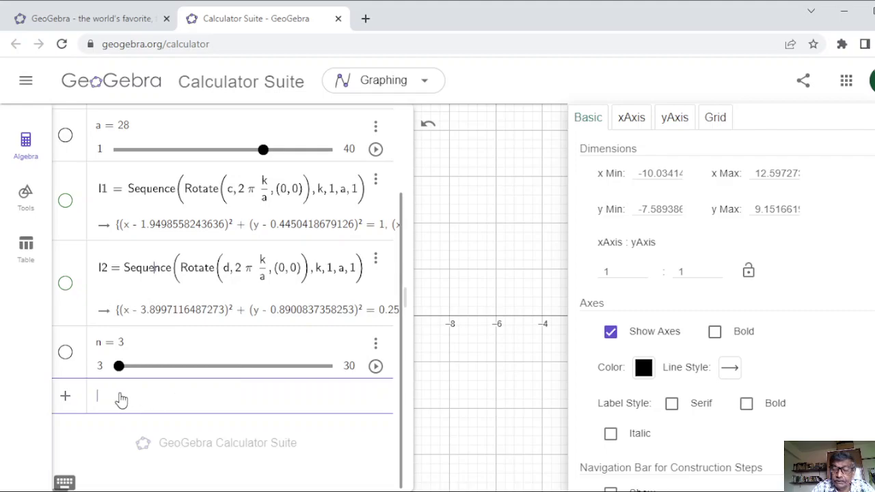
{"action": "type", "text": "Pol"}
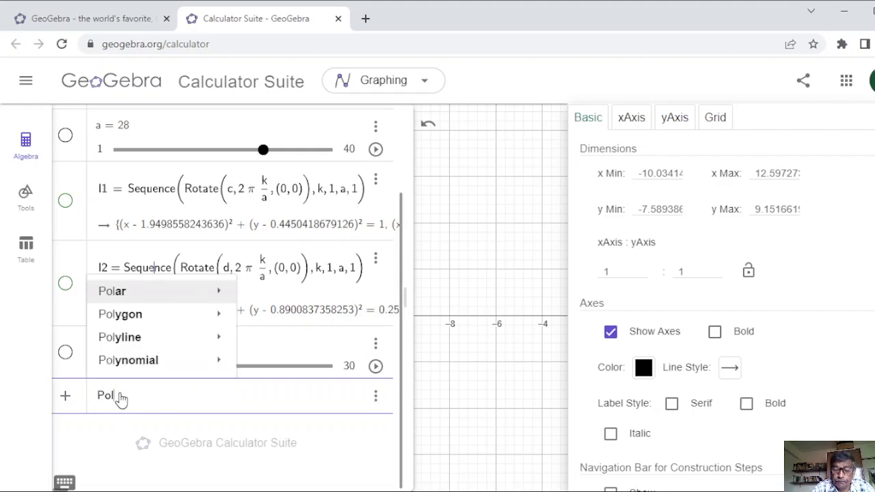
{"action": "type", "text": "ygon"}
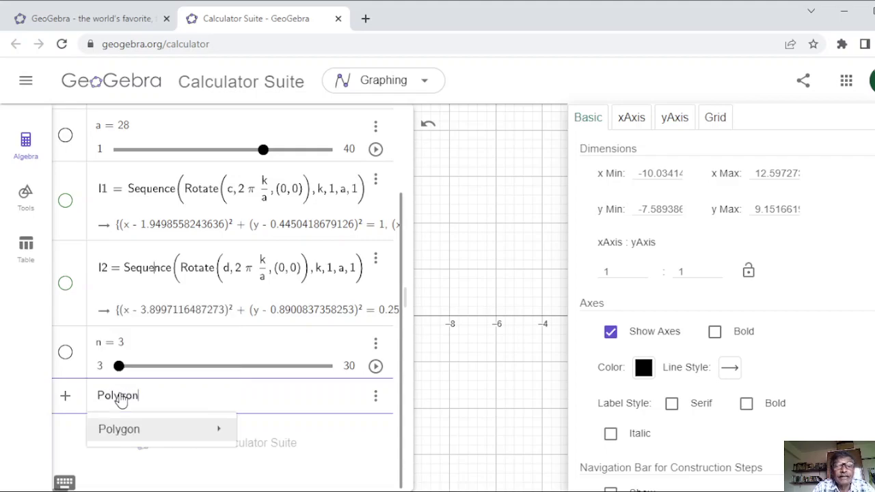
{"action": "type", "text": "("}
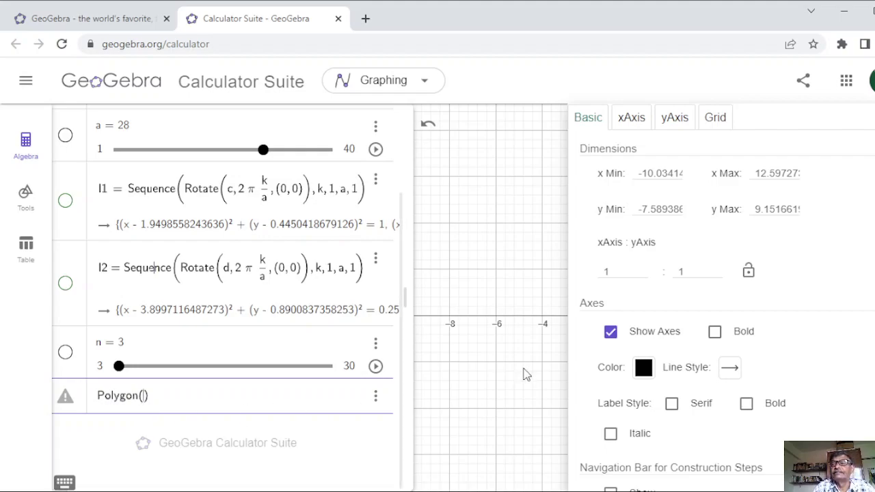
Submit the empty Polygon command, dismiss its error, close the graphics settings and return to the entry.
{"action": "key", "text": "Return"}
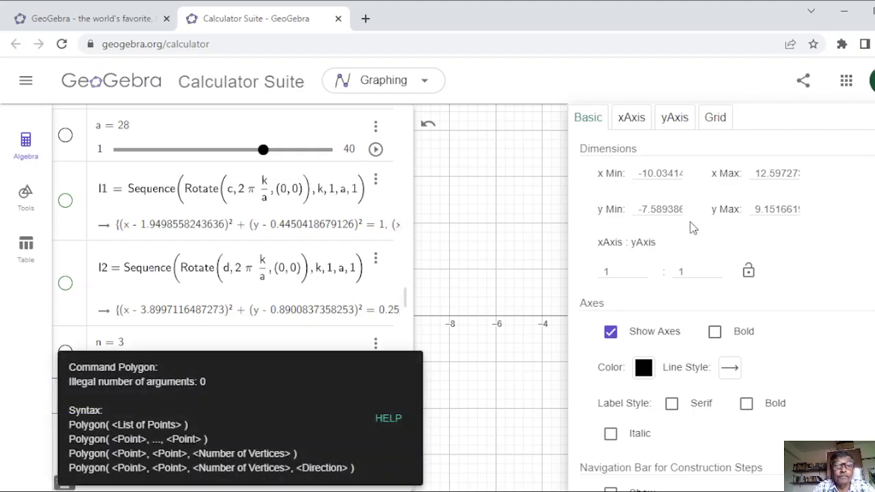
{"action": "left_click", "coordinate": [496, 378]}
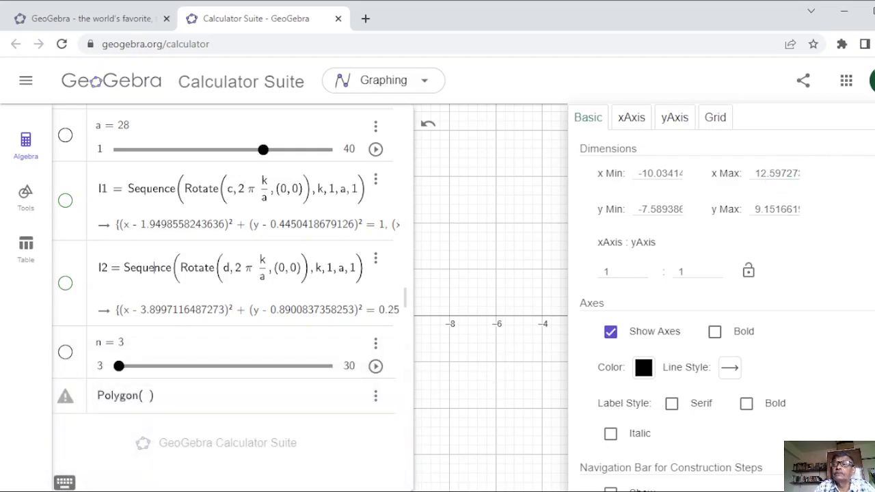
{"action": "key", "text": "Escape"}
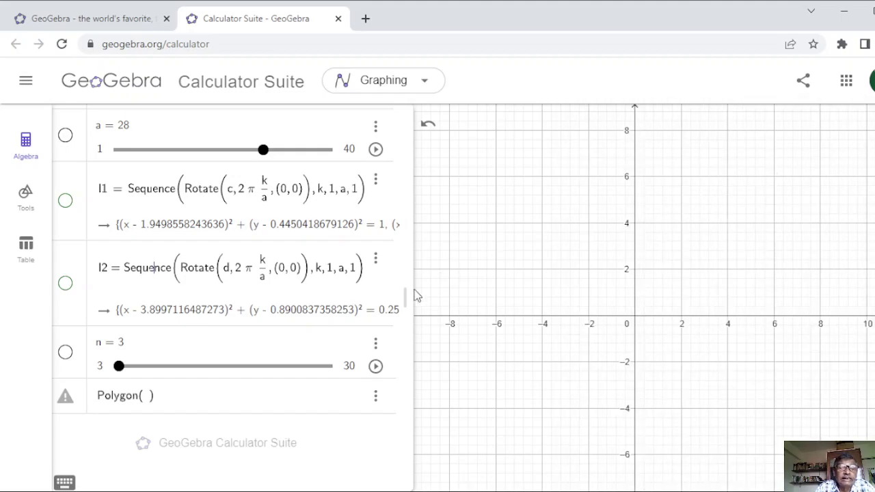
{"action": "left_click", "coordinate": [151, 397]}
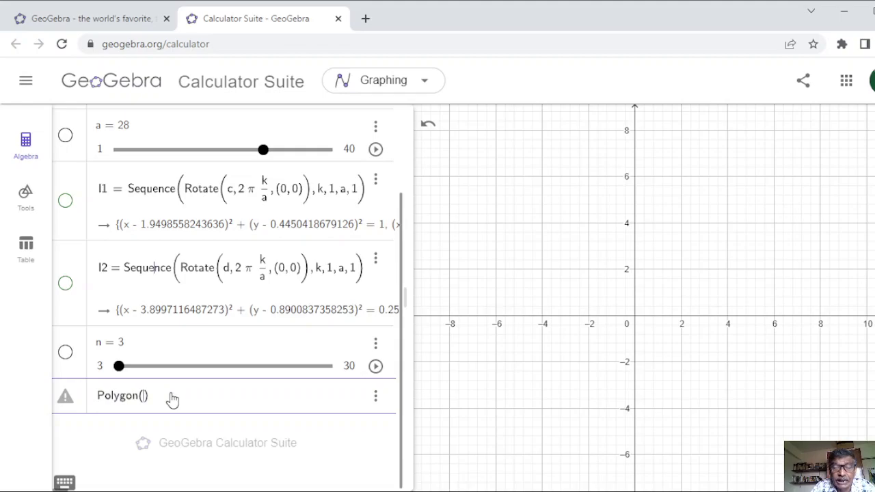
Complete the command as Polygon((-1,0),(1,0),n), drawing a triangle.
{"action": "type", "text": "("}
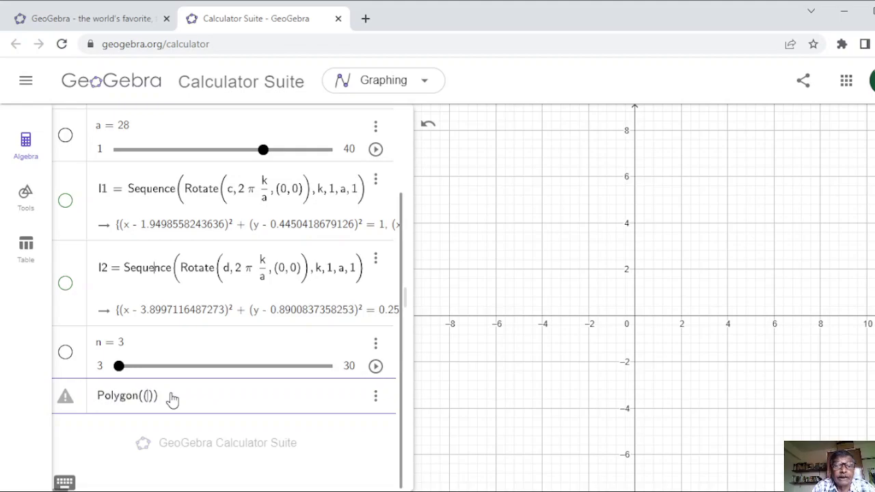
{"action": "type", "text": "-1,0"}
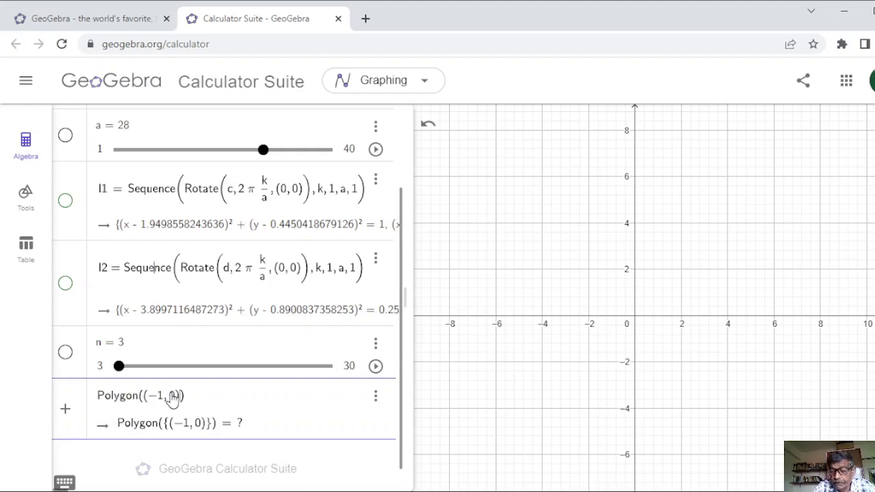
{"action": "type", "text": ",("}
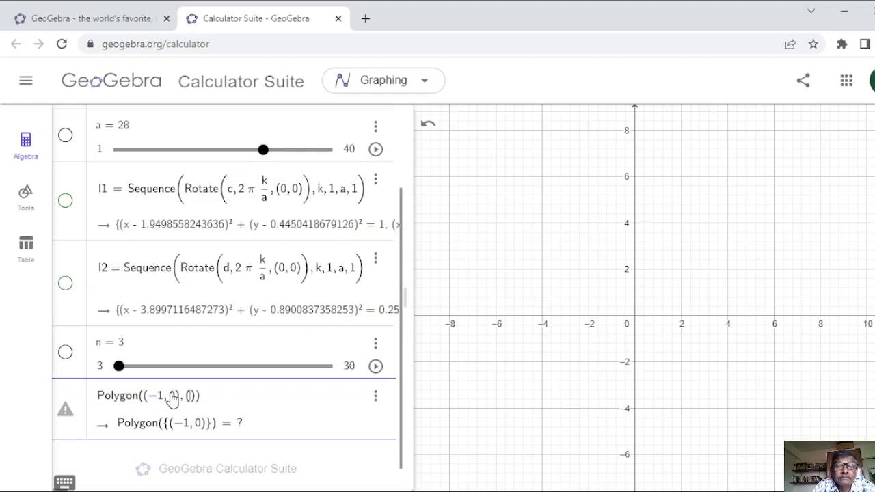
{"action": "type", "text": "1"}
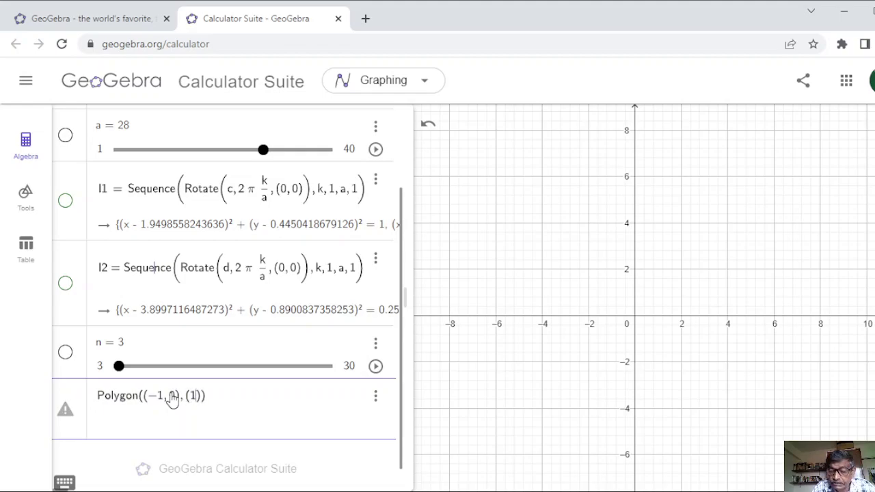
{"action": "type", "text": ",0"}
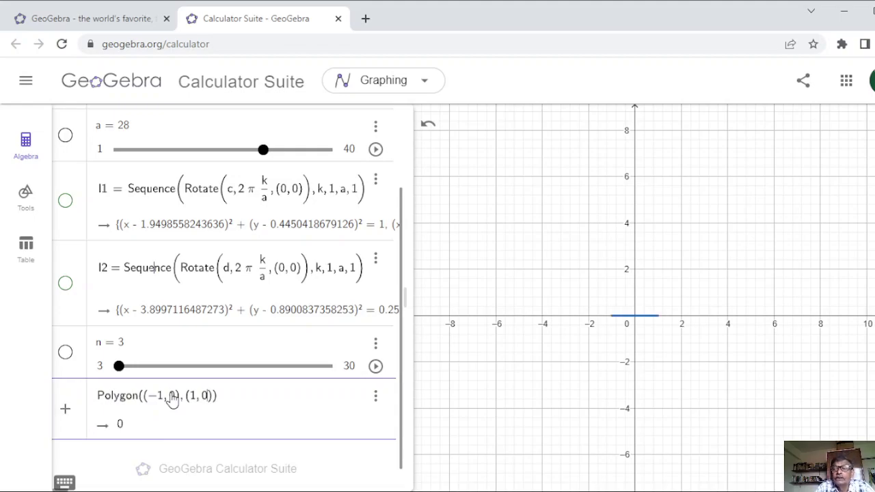
{"action": "key", "text": "Right"}
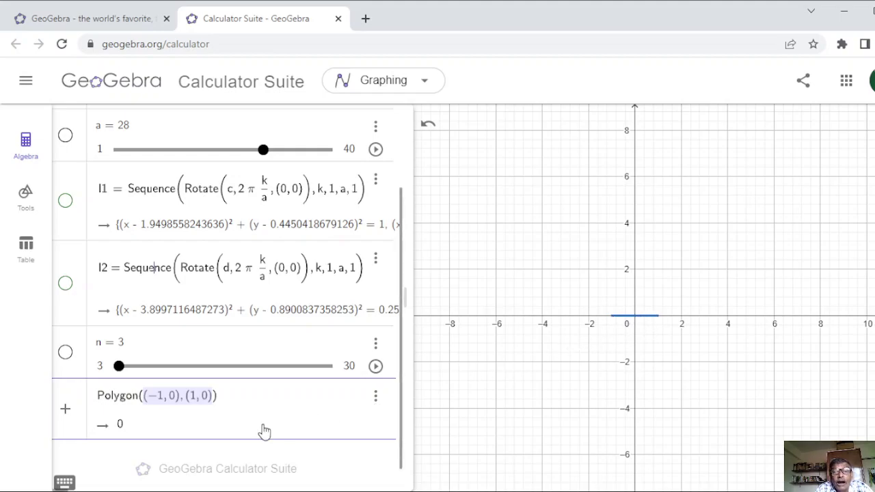
{"action": "left_click", "coordinate": [213, 407]}
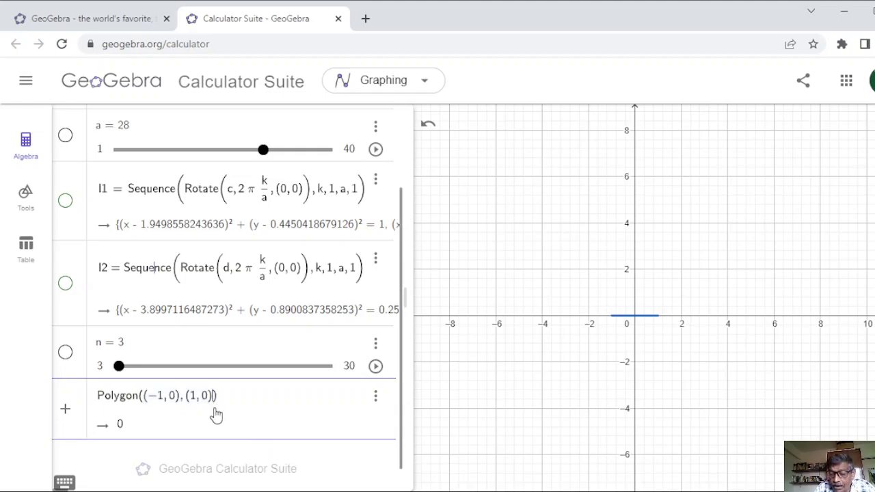
{"action": "type", "text": ","}
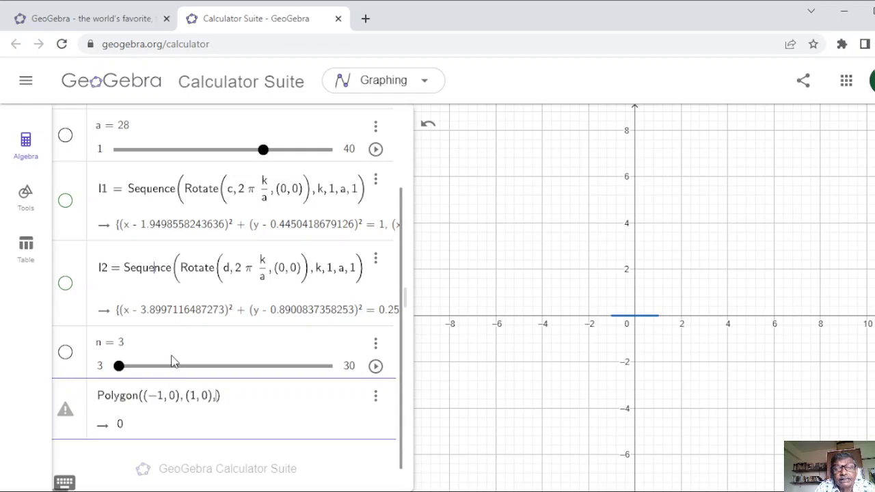
{"action": "type", "text": "n"}
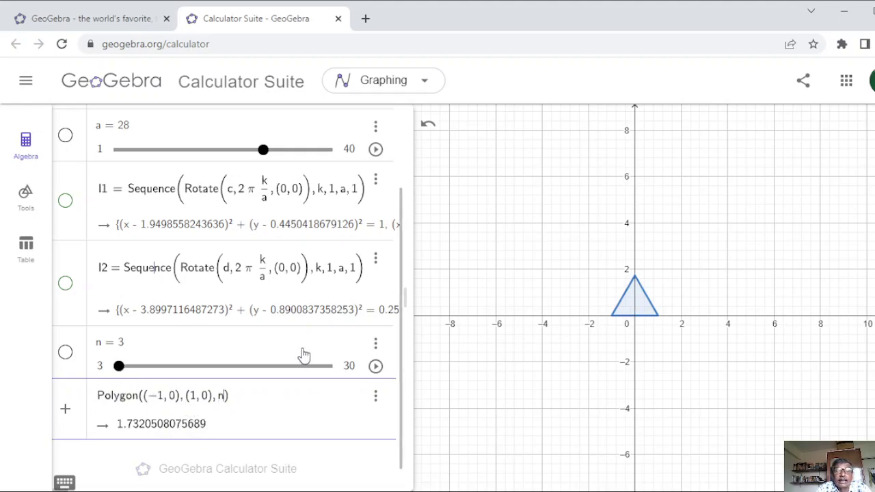
Drag slider n from 3 to 5, turning poly1 into a pentagon.
{"action": "left_click_drag", "start_coordinate": [116, 372], "coordinate": [121, 367]}
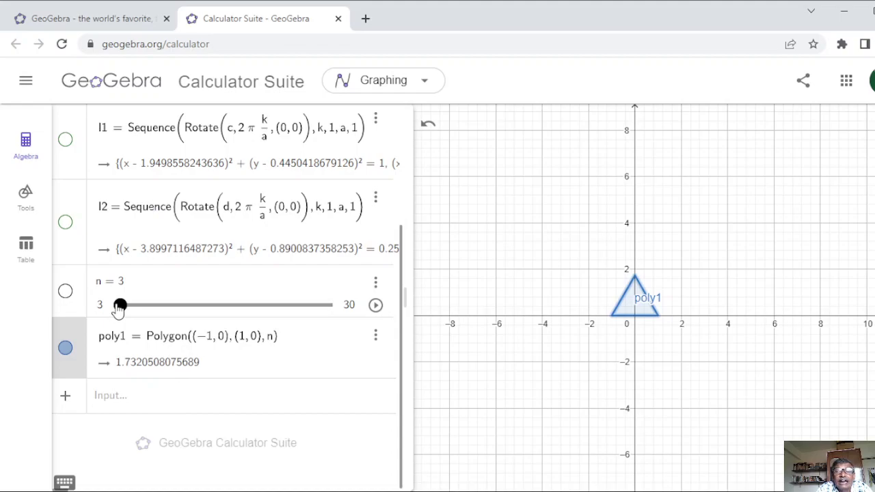
{"action": "mouse_move", "coordinate": [118, 305]}
{"action": "left_mouse_down"}
{"action": "mouse_move", "coordinate": [220, 306]}
{"action": "mouse_move", "coordinate": [136, 306]}
{"action": "left_mouse_up"}
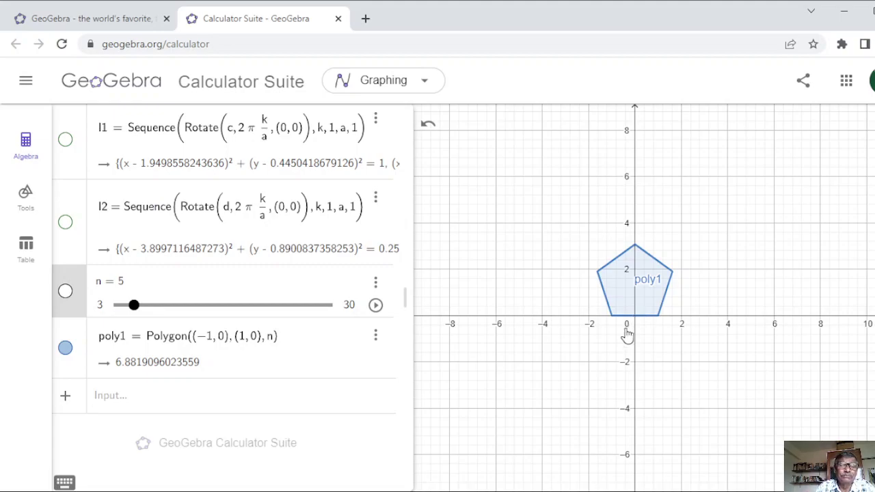
{"action": "left_click", "coordinate": [129, 395]}
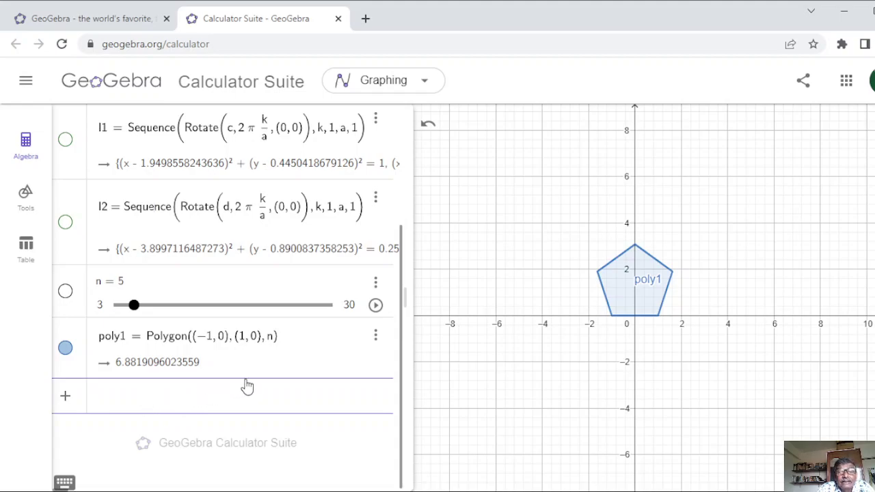
Duplicate poly1 and change its base points to (2,0) and (2.5,0), creating poly2.
{"action": "left_click", "coordinate": [376, 337]}
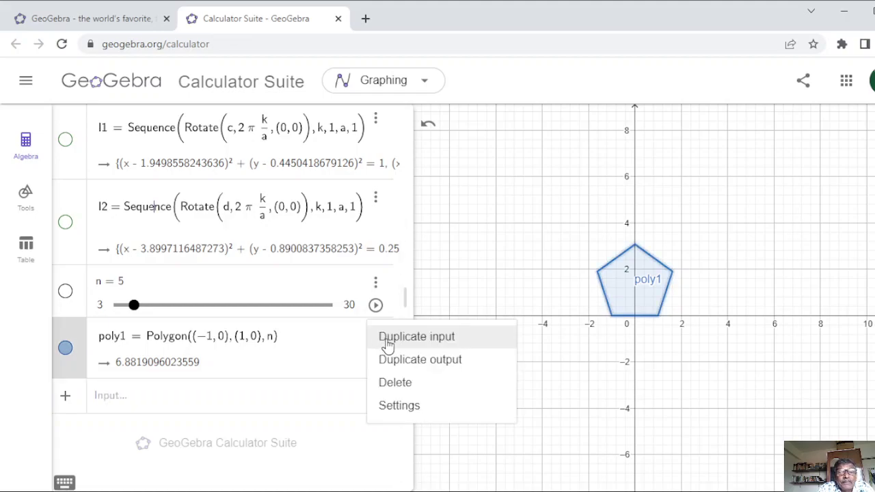
{"action": "left_click", "coordinate": [387, 345]}
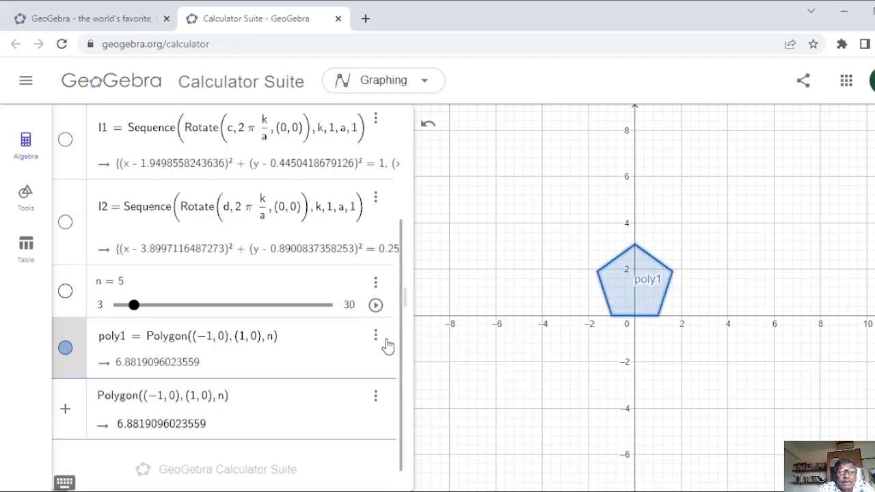
{"action": "left_click", "coordinate": [164, 402]}
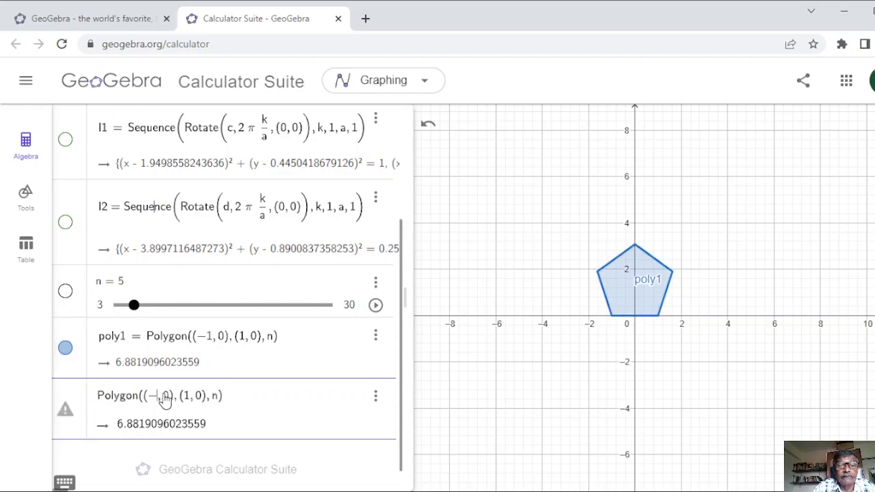
{"action": "key", "text": "BackSpace"}
{"action": "key", "text": "BackSpace"}
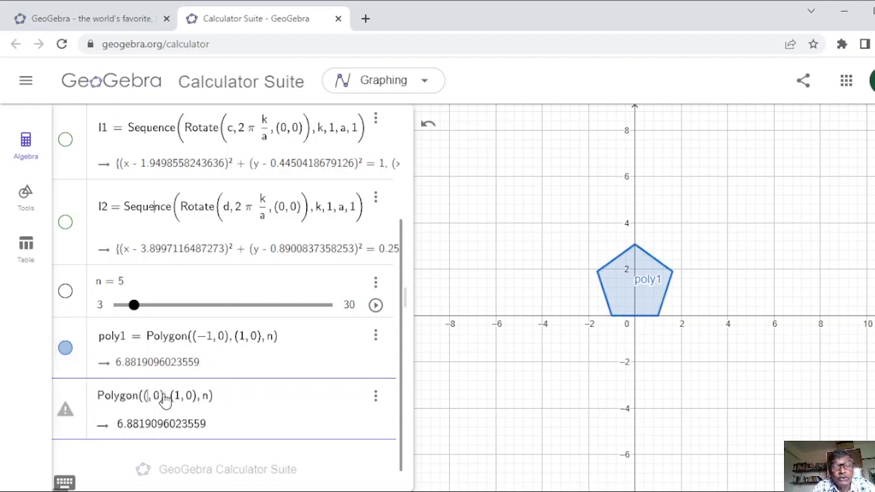
{"action": "type", "text": "2"}
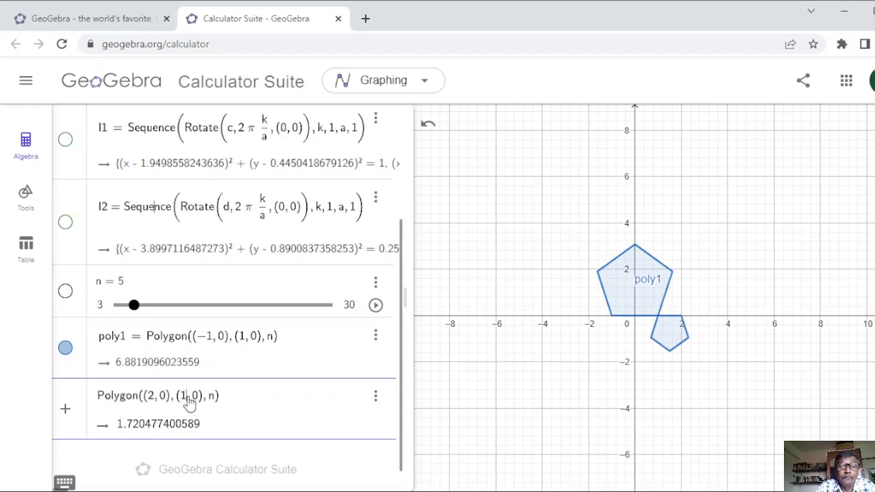
{"action": "left_click", "coordinate": [189, 403]}
{"action": "key", "text": "BackSpace"}
{"action": "type", "text": "2"}
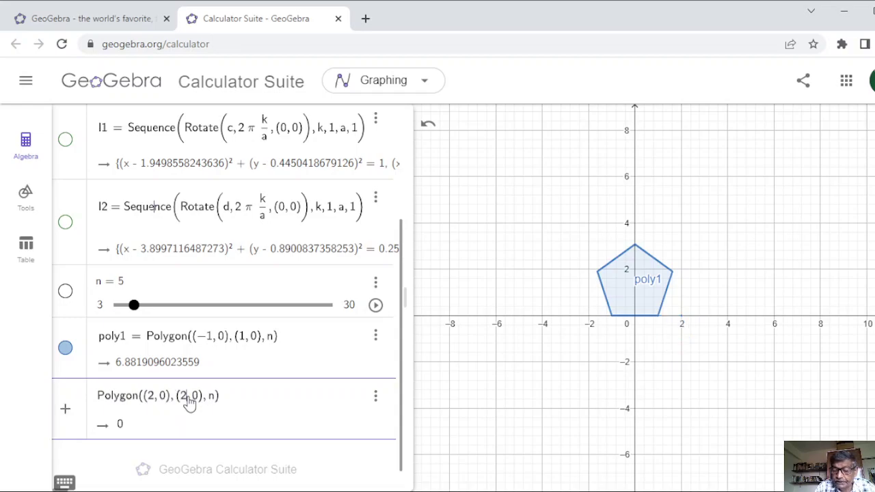
{"action": "type", "text": ".5"}
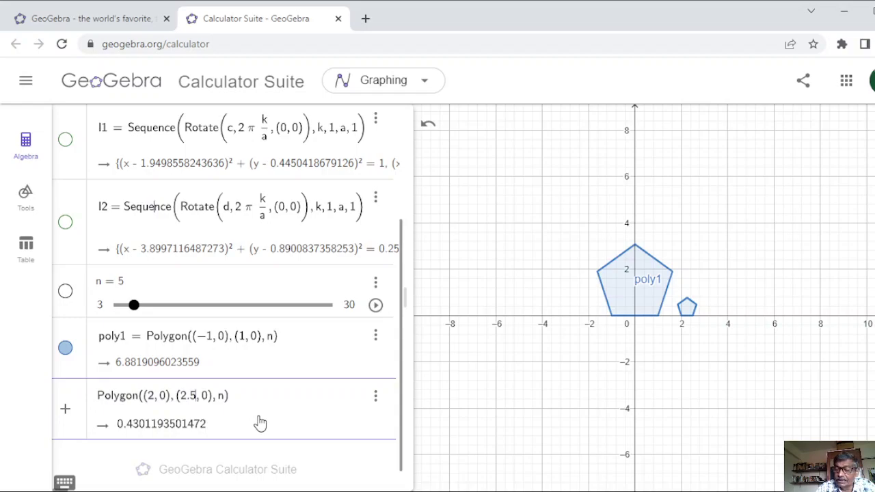
{"action": "key", "text": "Return"}
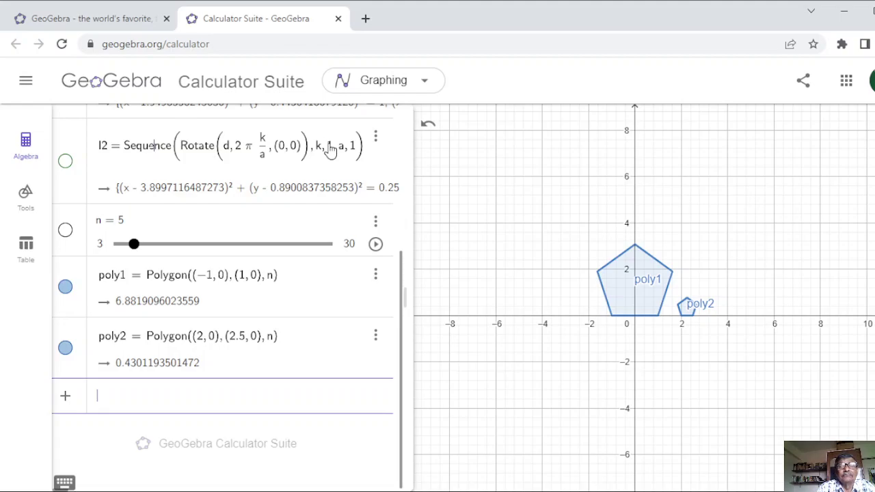
Duplicate the l1 sequence and replace c with poly1 in Rotate, creating list l3.
{"action": "scroll", "coordinate": [330, 150], "scroll_direction": "up", "scroll_amount": 1}
{"action": "scroll", "coordinate": [330, 150], "scroll_direction": "up", "scroll_amount": 3}
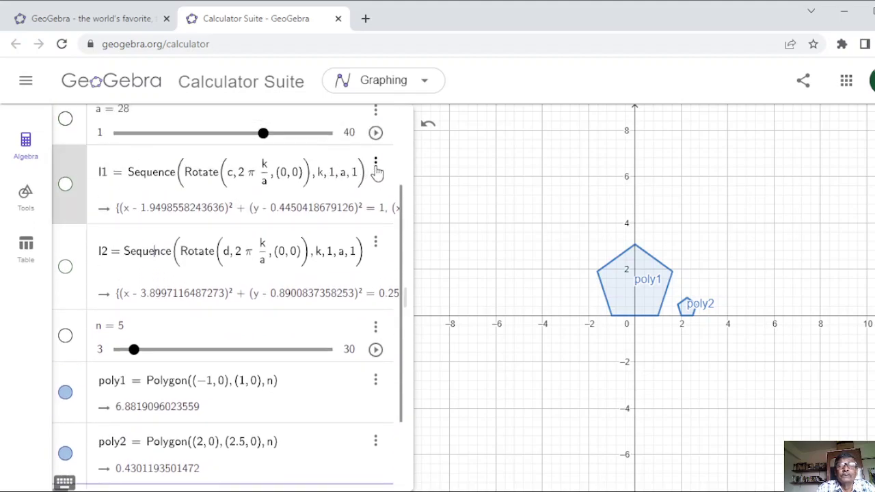
{"action": "left_click", "coordinate": [376, 168]}
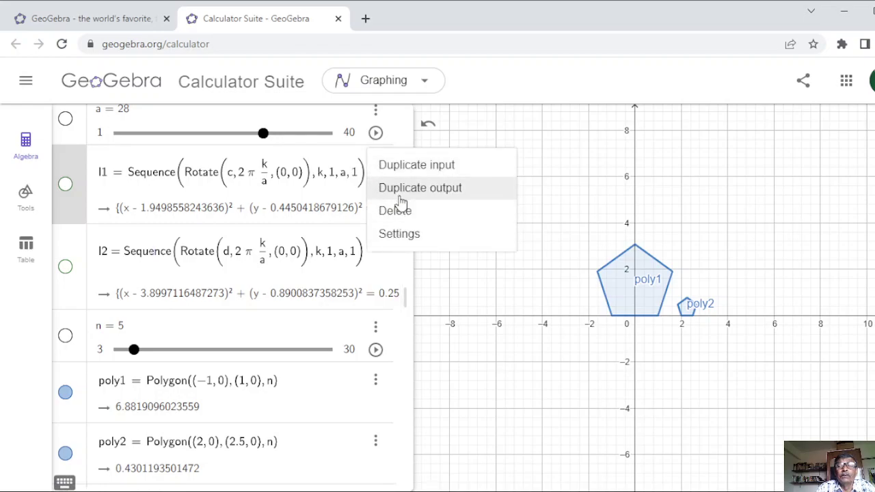
{"action": "left_click", "coordinate": [396, 167]}
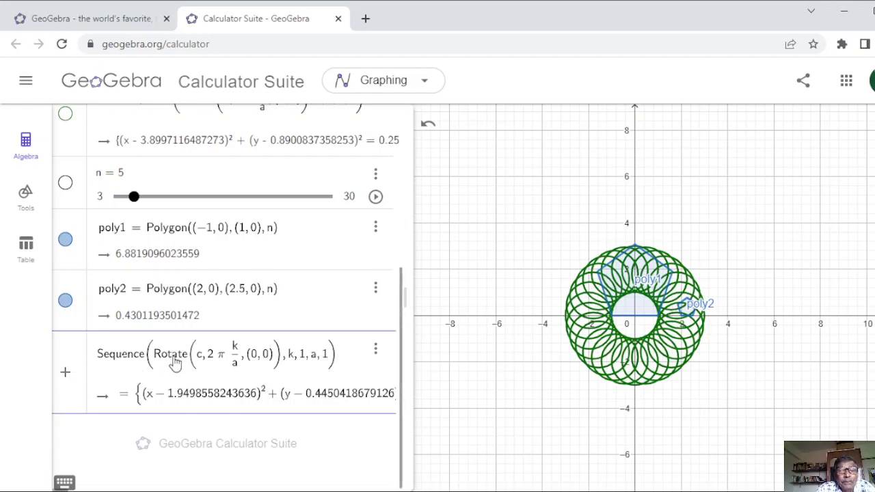
{"action": "left_click", "coordinate": [202, 357]}
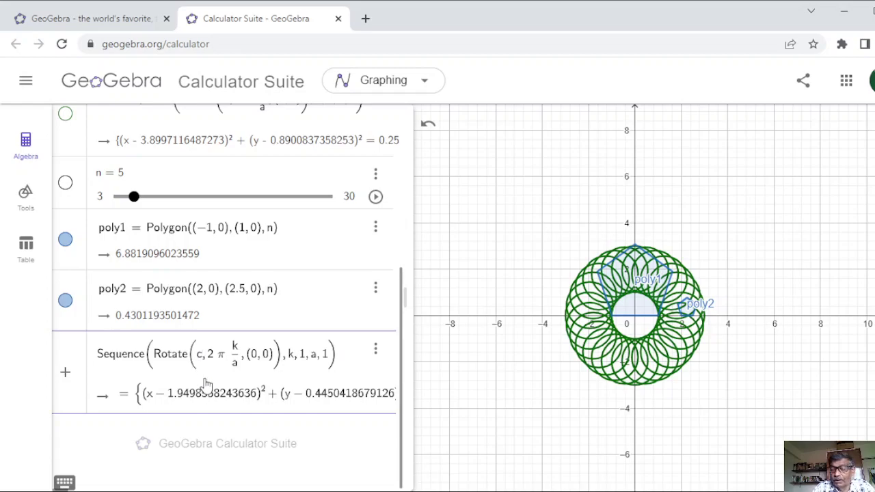
{"action": "key", "text": "BackSpace"}
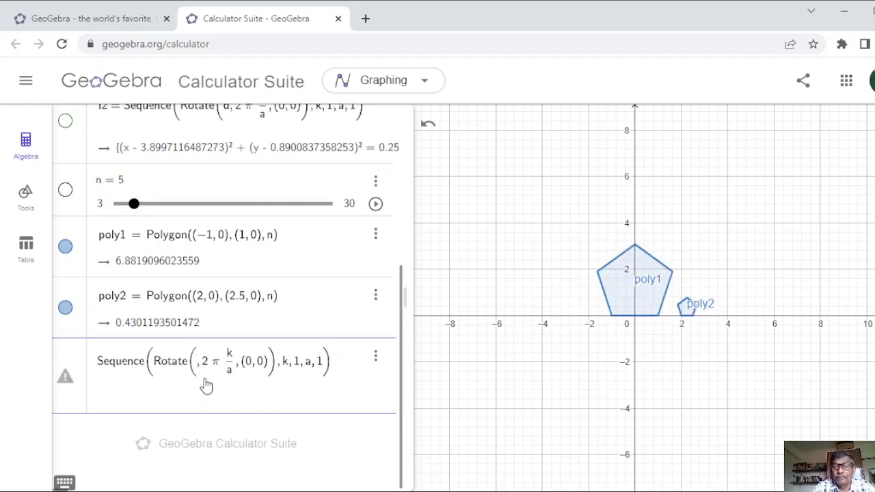
{"action": "type", "text": "poly1"}
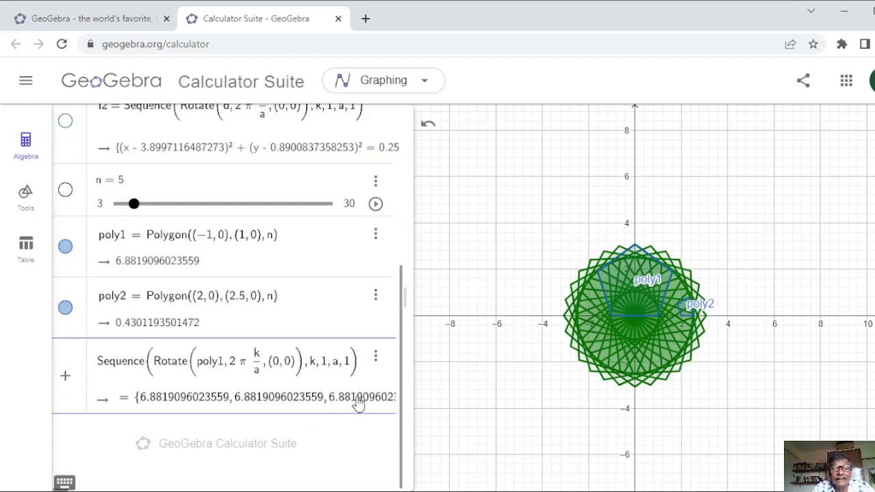
{"action": "key", "text": "Return"}
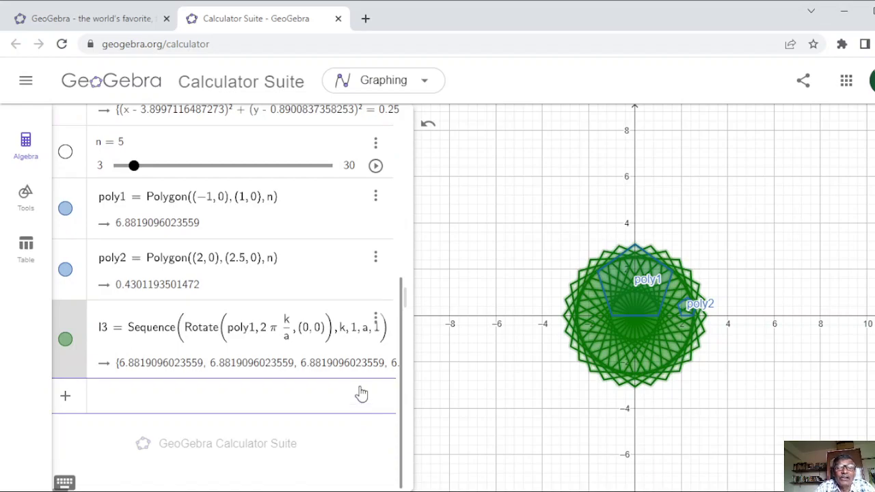
Duplicate the l3 sequence and change poly1 to poly2, creating list l4.
{"action": "left_click", "coordinate": [377, 319]}
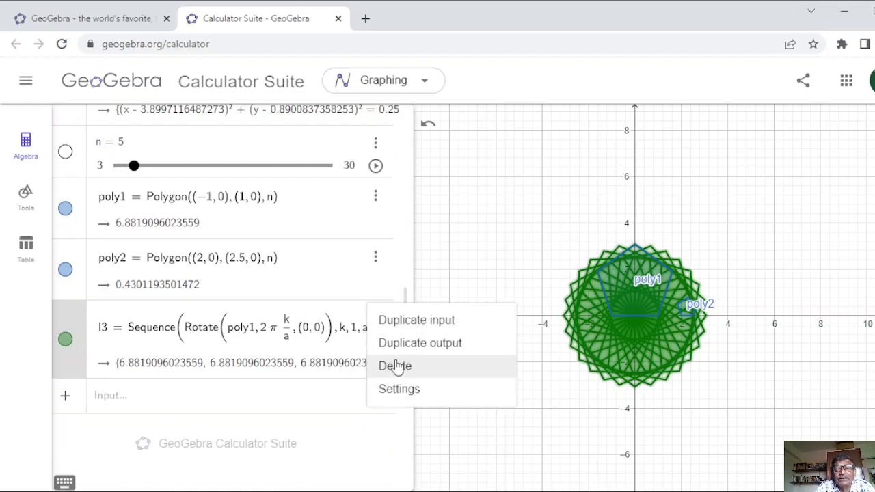
{"action": "left_click", "coordinate": [404, 320]}
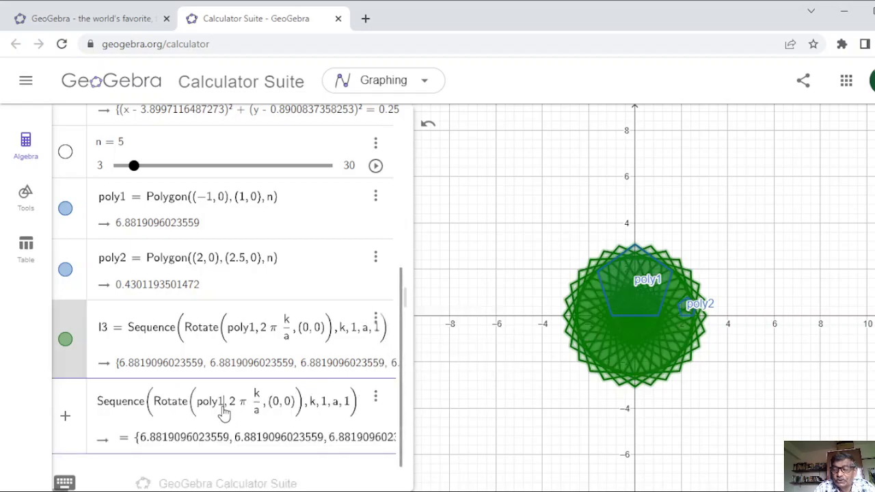
{"action": "key", "text": "BackSpace"}
{"action": "type", "text": "2"}
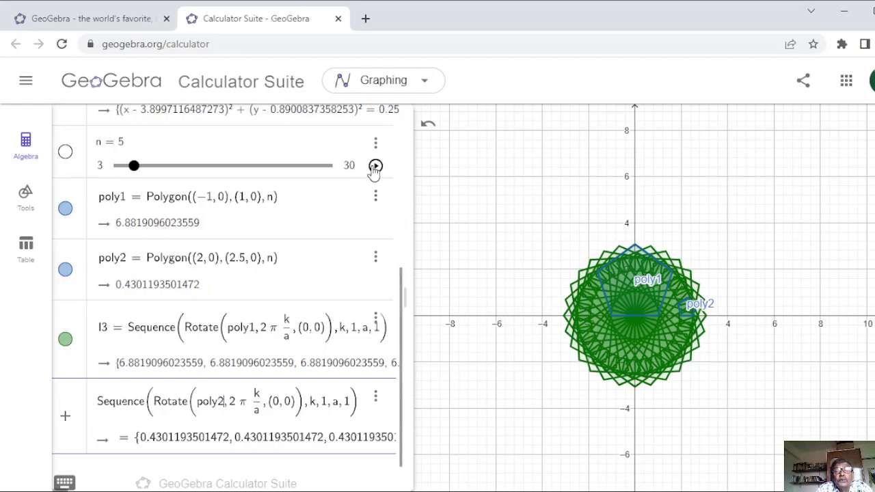
{"action": "key", "text": "Return"}
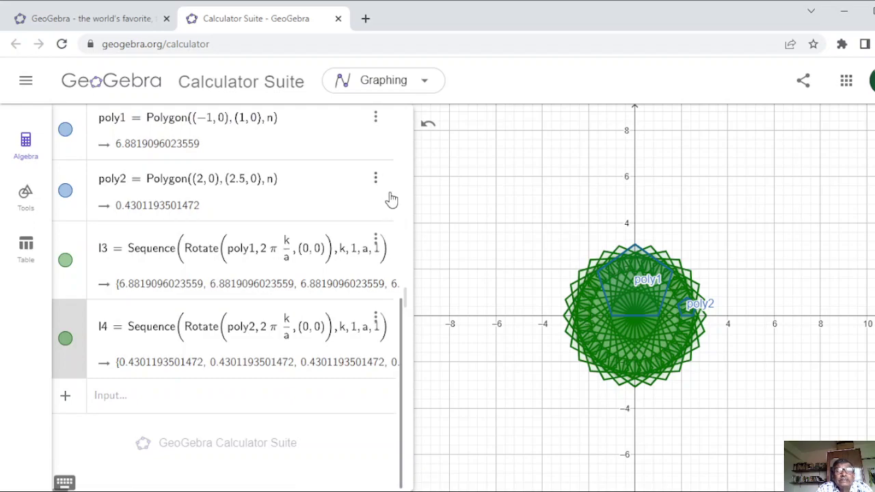
Start animating slider n and zoom out to watch the rosettes change size and sides.
{"action": "scroll", "coordinate": [392, 199], "scroll_direction": "up", "scroll_amount": 2}
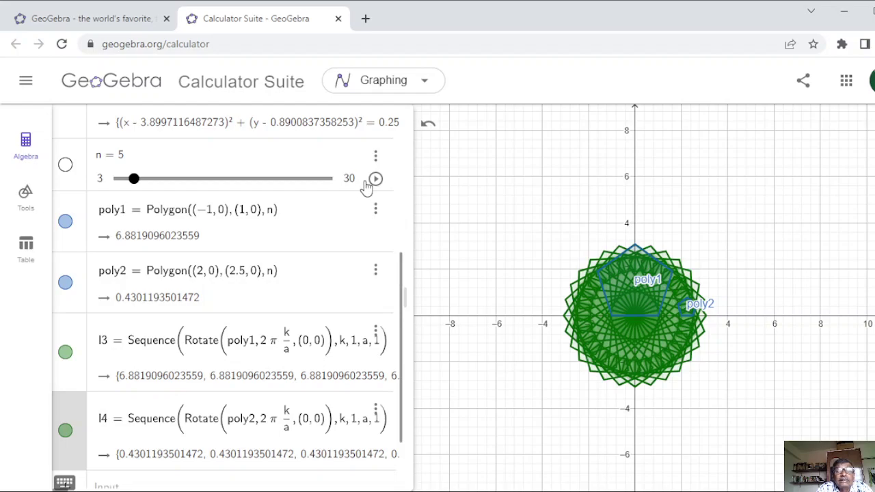
{"action": "left_click", "coordinate": [375, 179]}
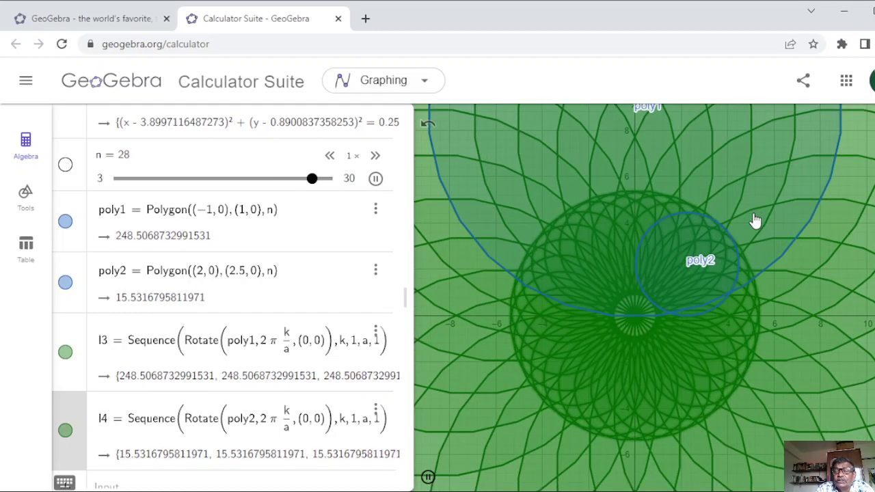
{"action": "scroll", "coordinate": [690, 240], "scroll_direction": "down", "scroll_amount": 6}
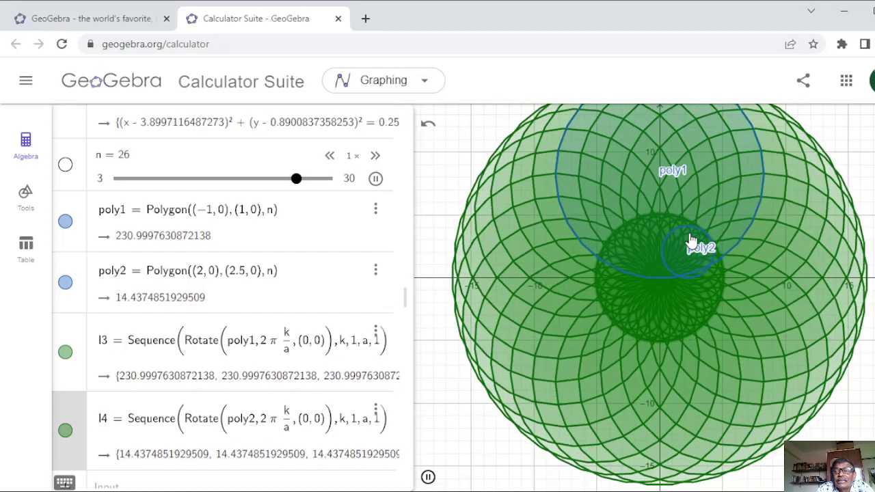
Hide the source polygon poly1 from the graph.
{"action": "left_click", "coordinate": [692, 242]}
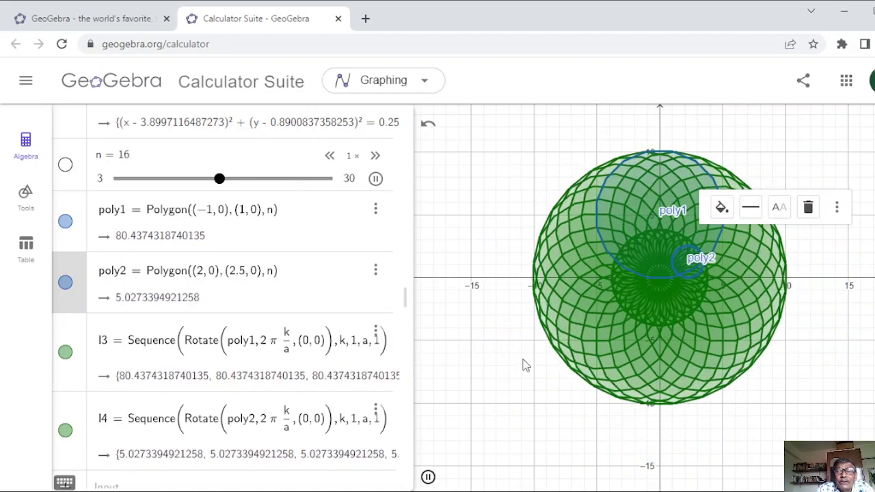
{"action": "left_click", "coordinate": [522, 364]}
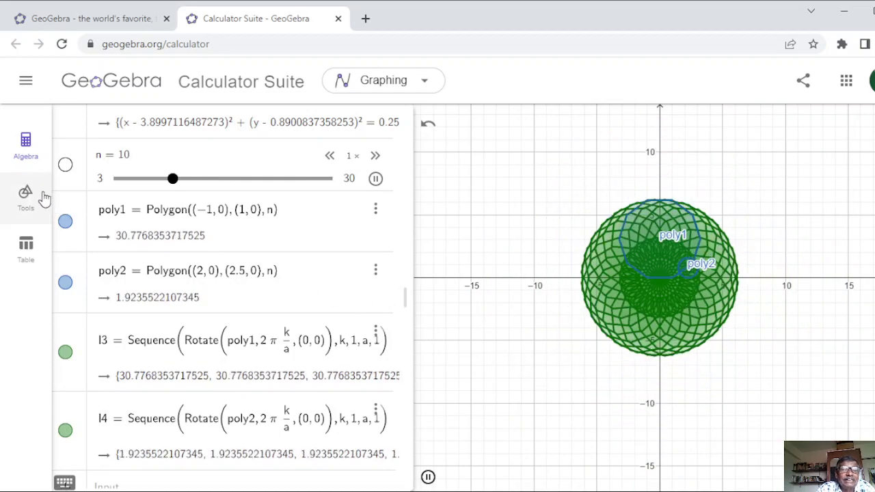
{"action": "left_click", "coordinate": [66, 223]}
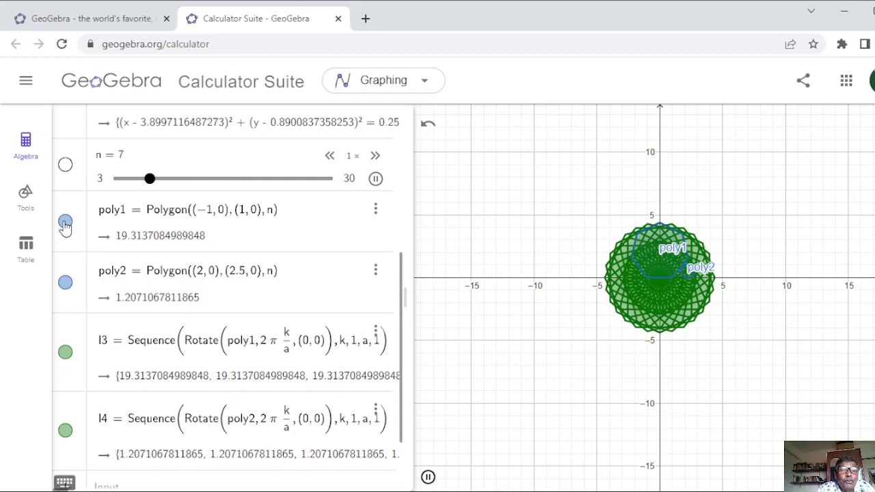
Hide the source polygon poly2 from the graph.
{"action": "left_click", "coordinate": [65, 283]}
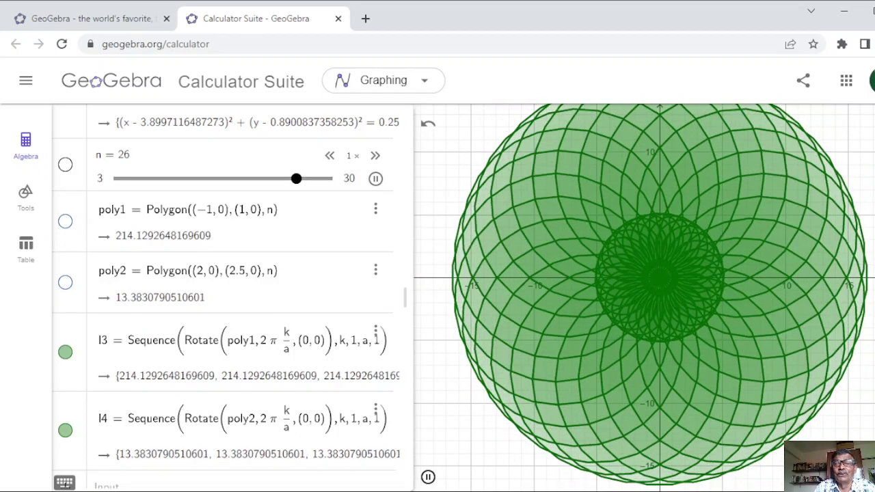
Pause slider n when it reaches 18, leaving rosettes of rotated 18-gons.
{"action": "left_click", "coordinate": [376, 179]}
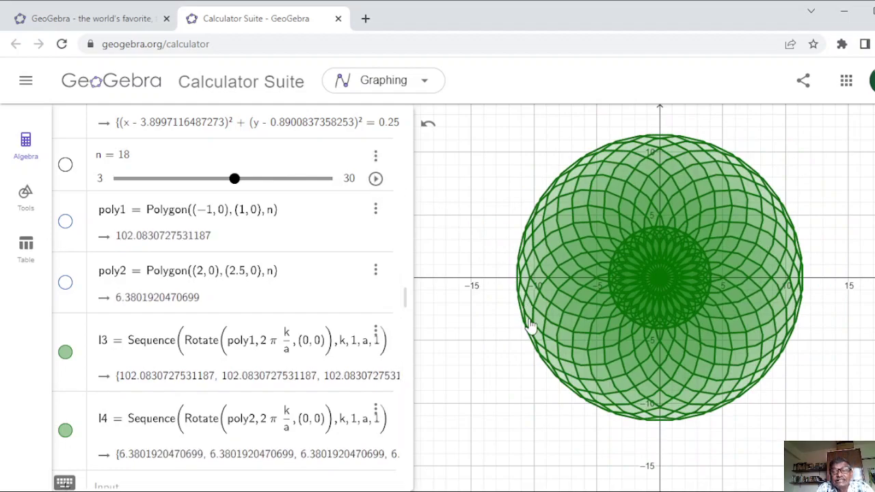